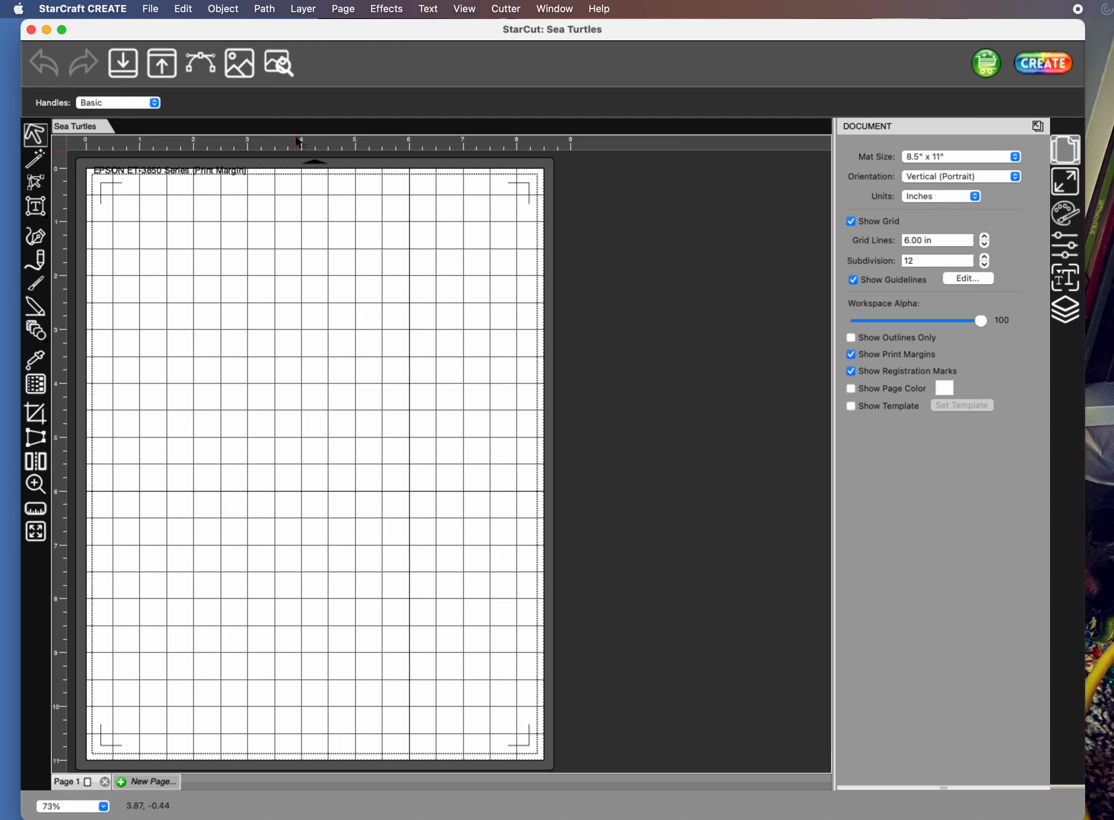
Step: Trace 5.png from the Watercolor Turtles folder in Monochrome mode, using the alpha channel and adding a Print+Cut image layer
click(202, 64)
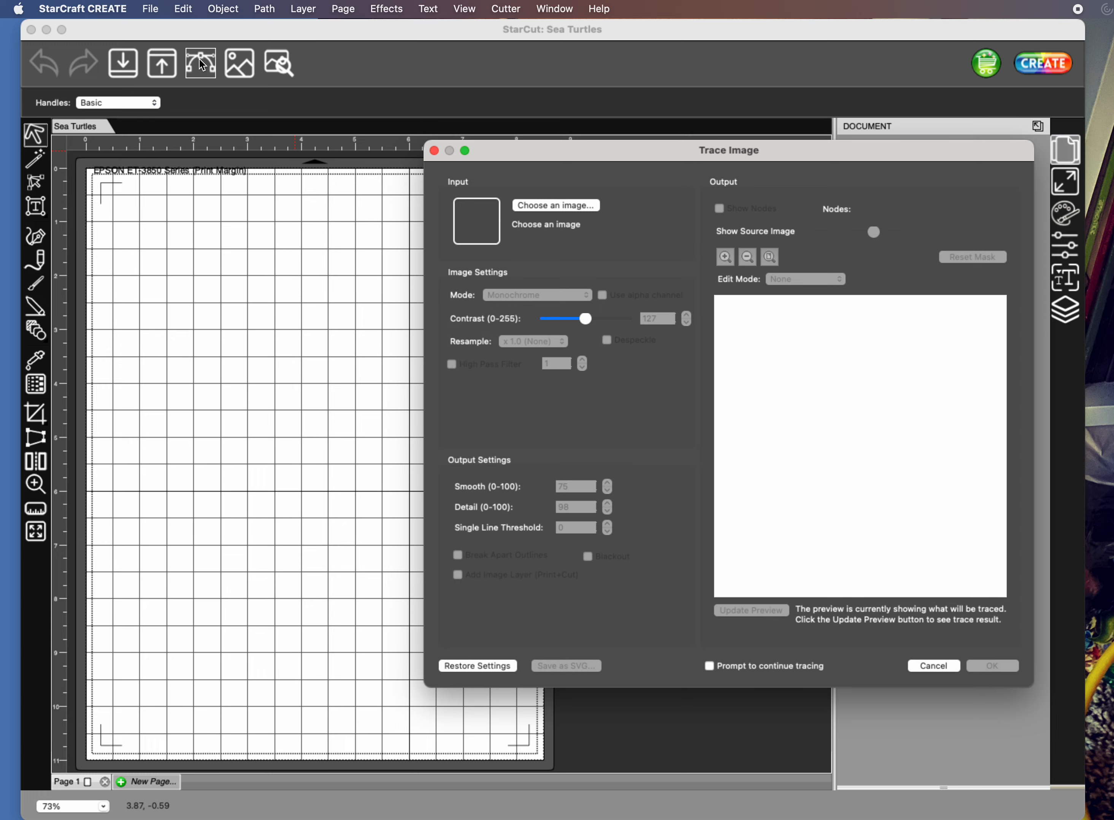
click(543, 209)
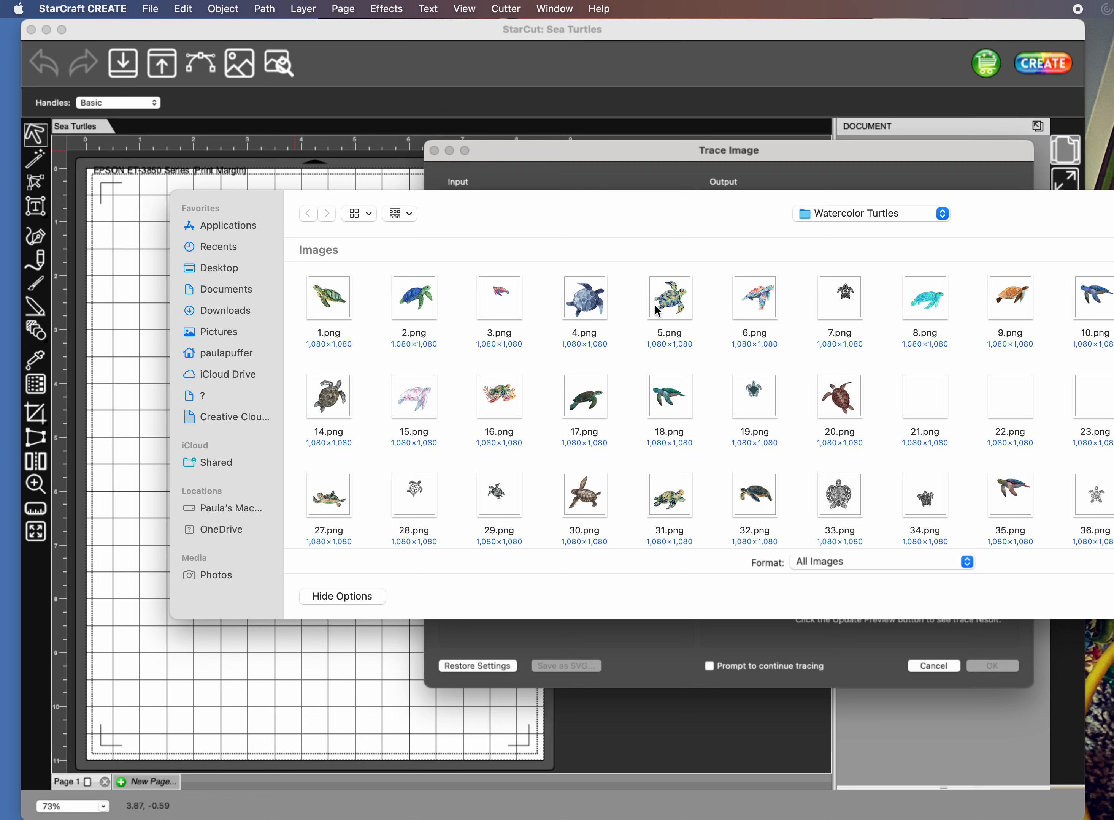
click(672, 303)
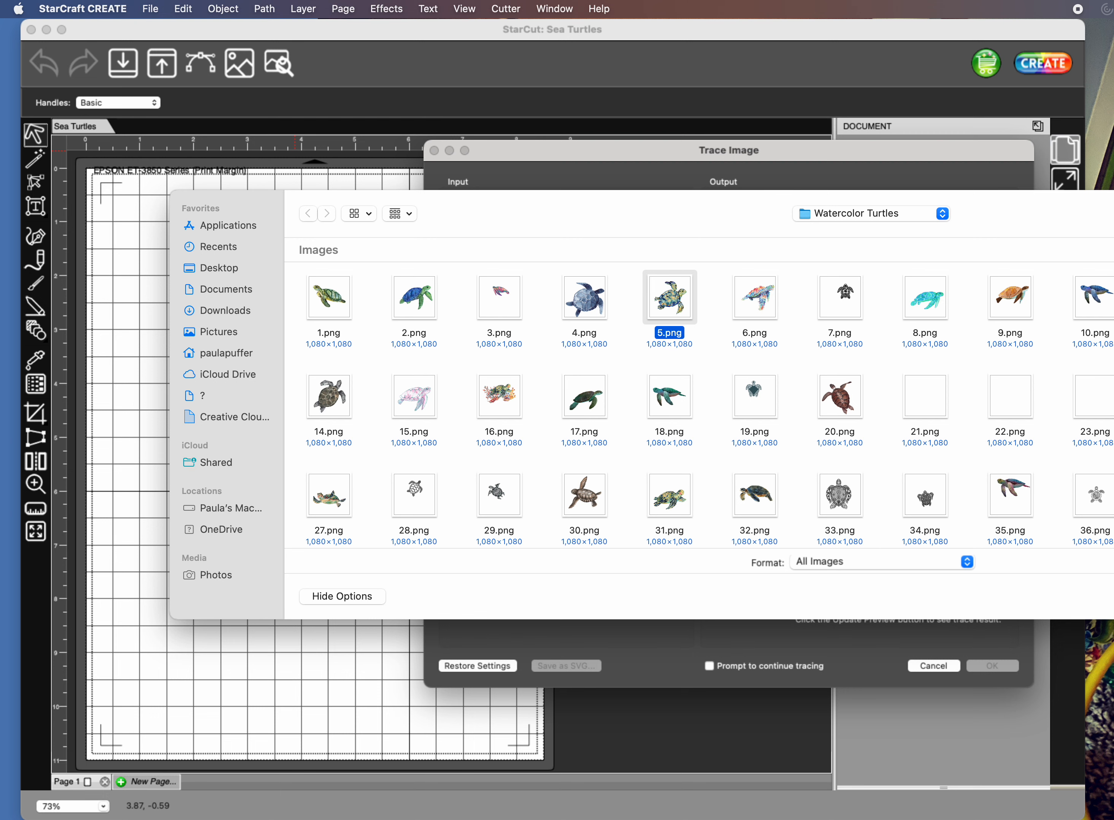
key(Return)
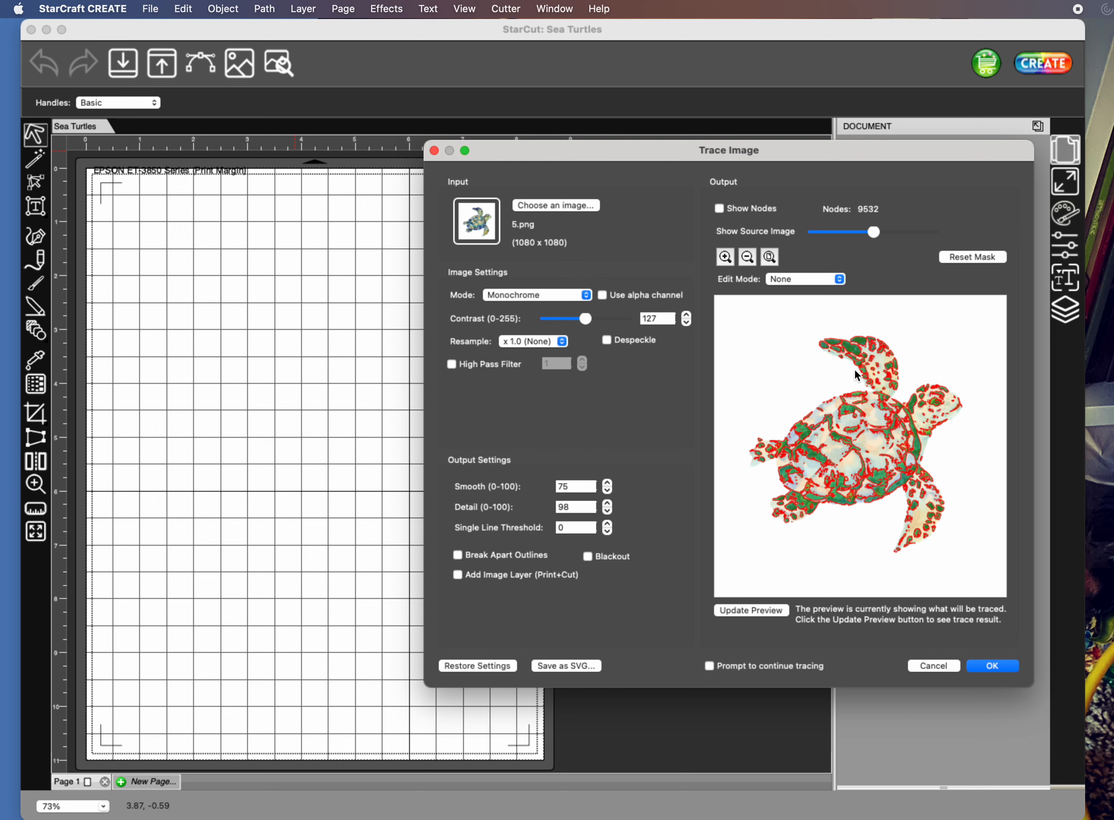
click(602, 295)
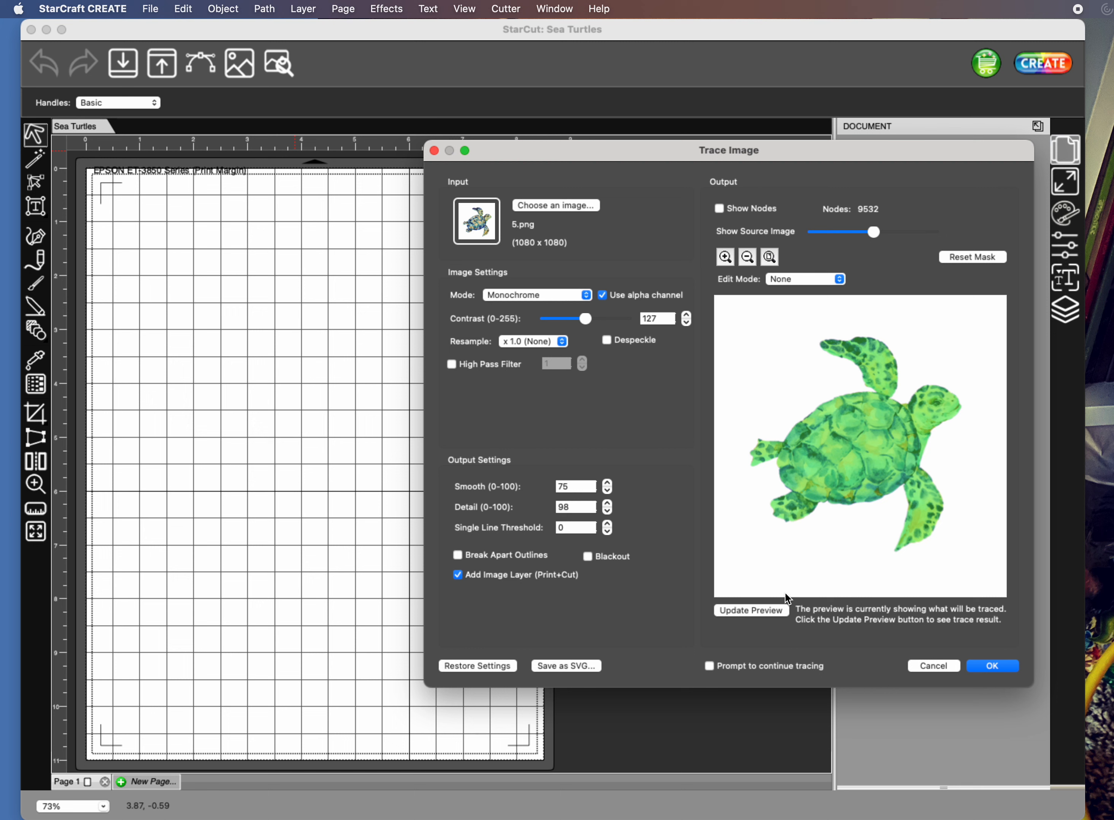
click(1004, 670)
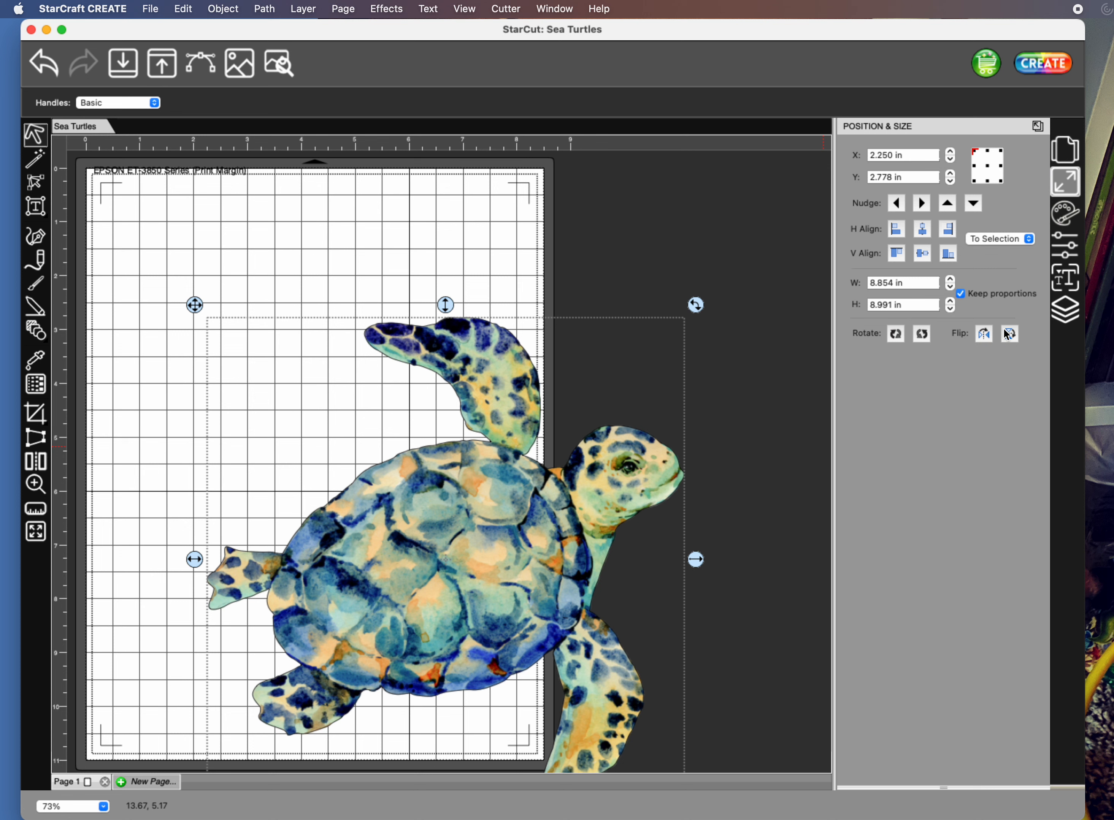
Step: Resize the turtle proportionally to 2.5 in wide and move it to the page's upper-left corner, at about X 0.5 in, Y 0.46 in
click(912, 283)
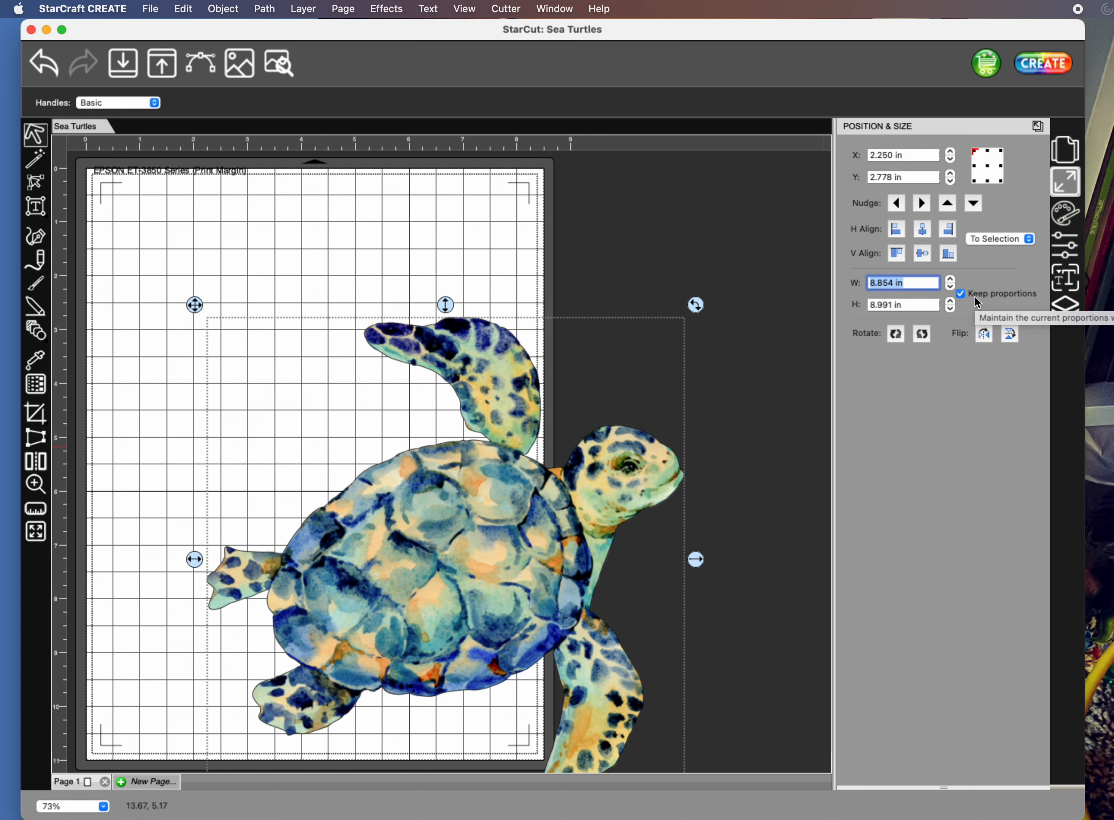
text(2)
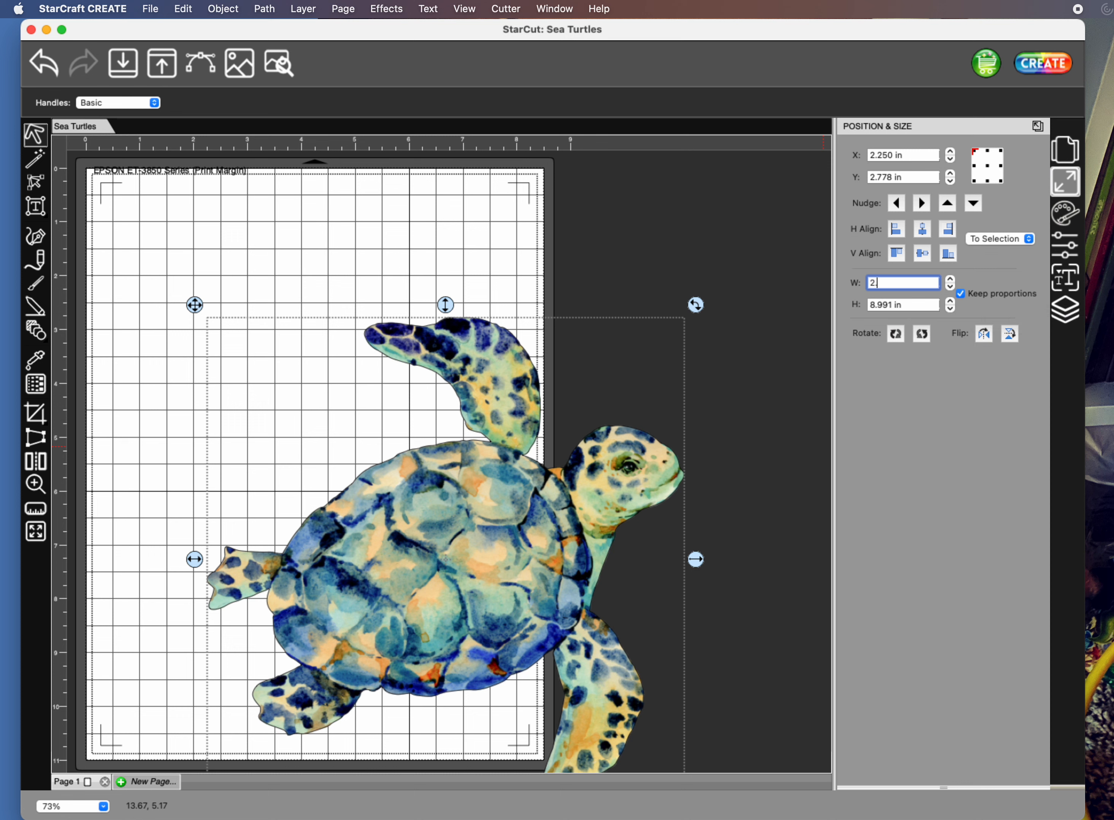
text(.5)
click(909, 306)
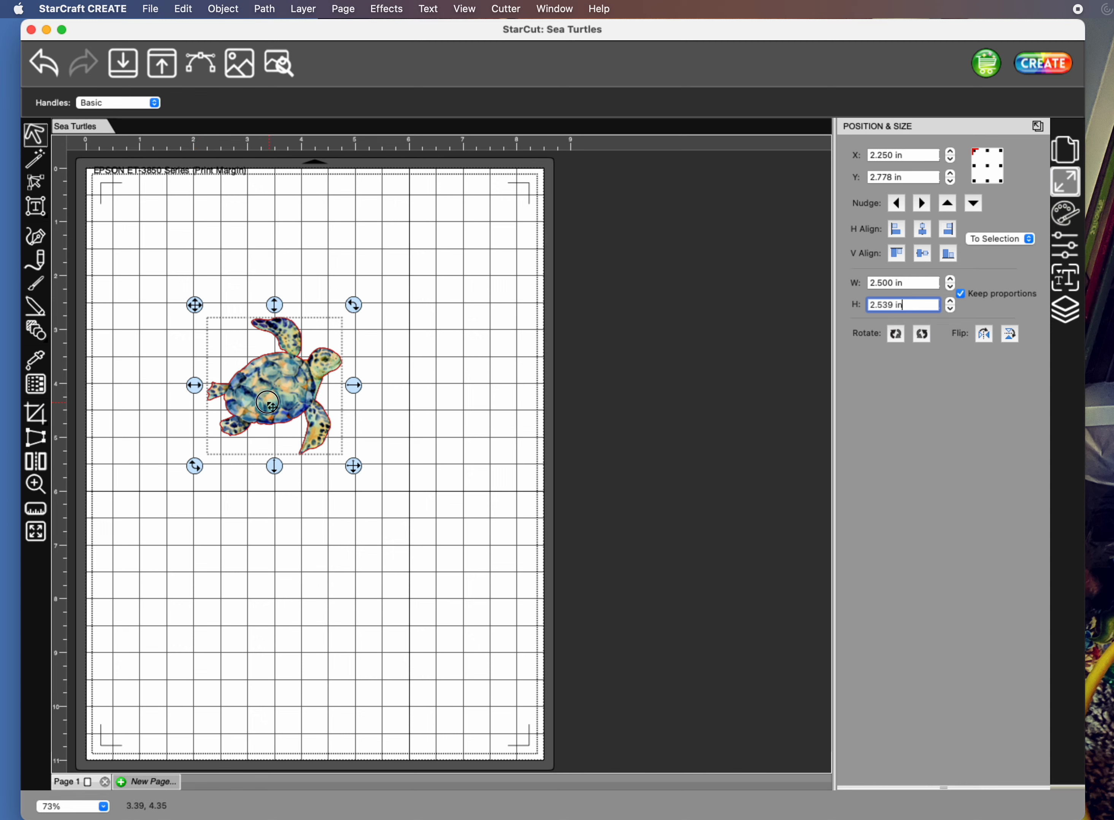
drag(269, 404, 181, 283)
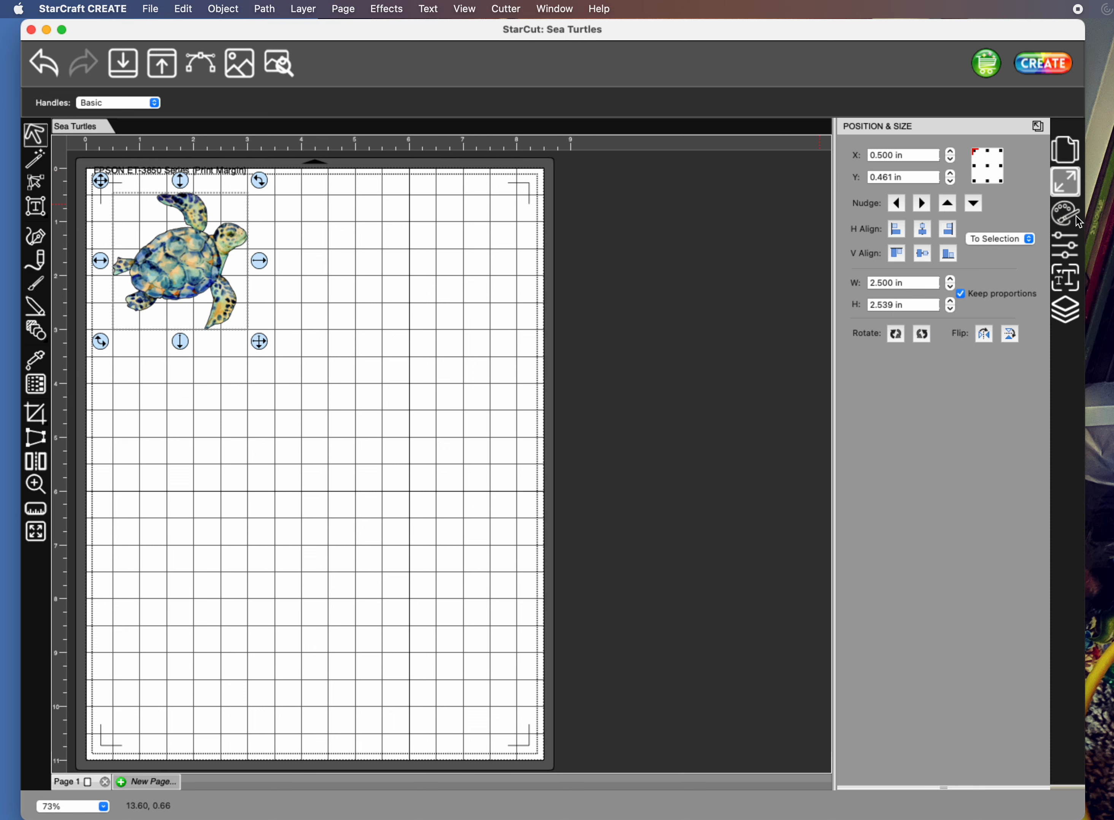
Step: Expand the 5.png group in the layer list and rename its Cut layer as Kiss Cut
click(1068, 310)
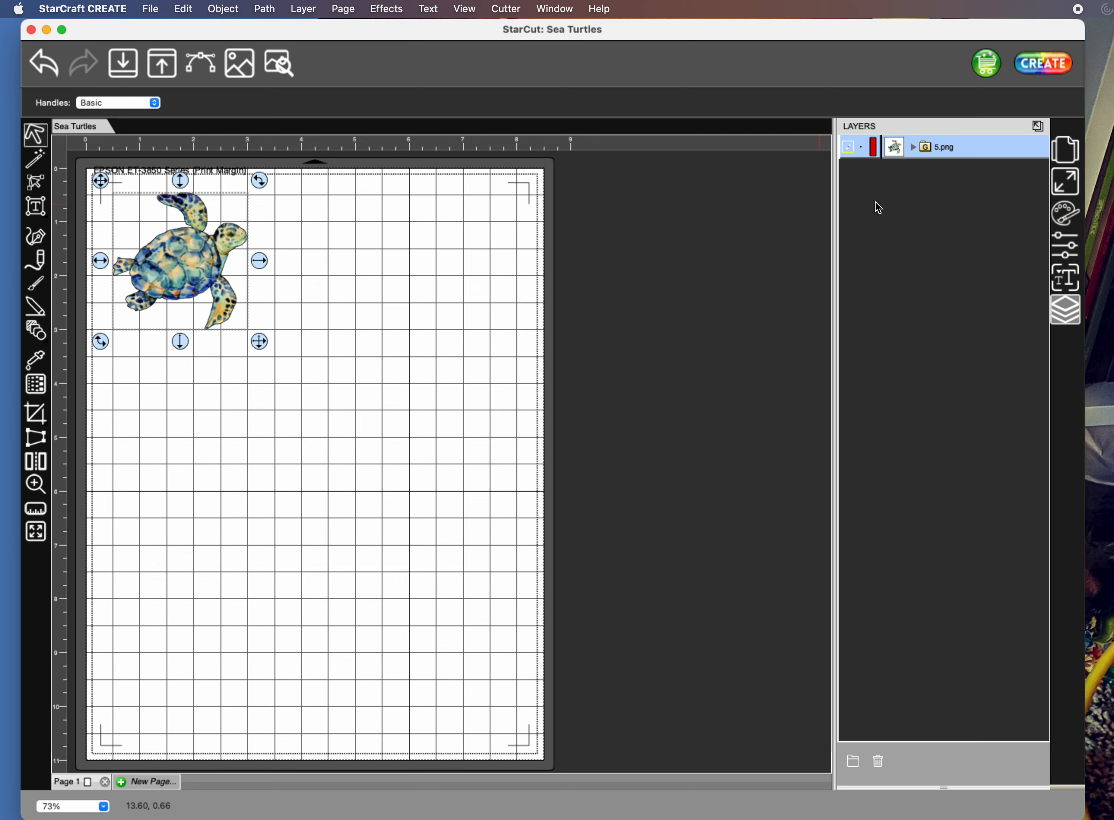
click(912, 146)
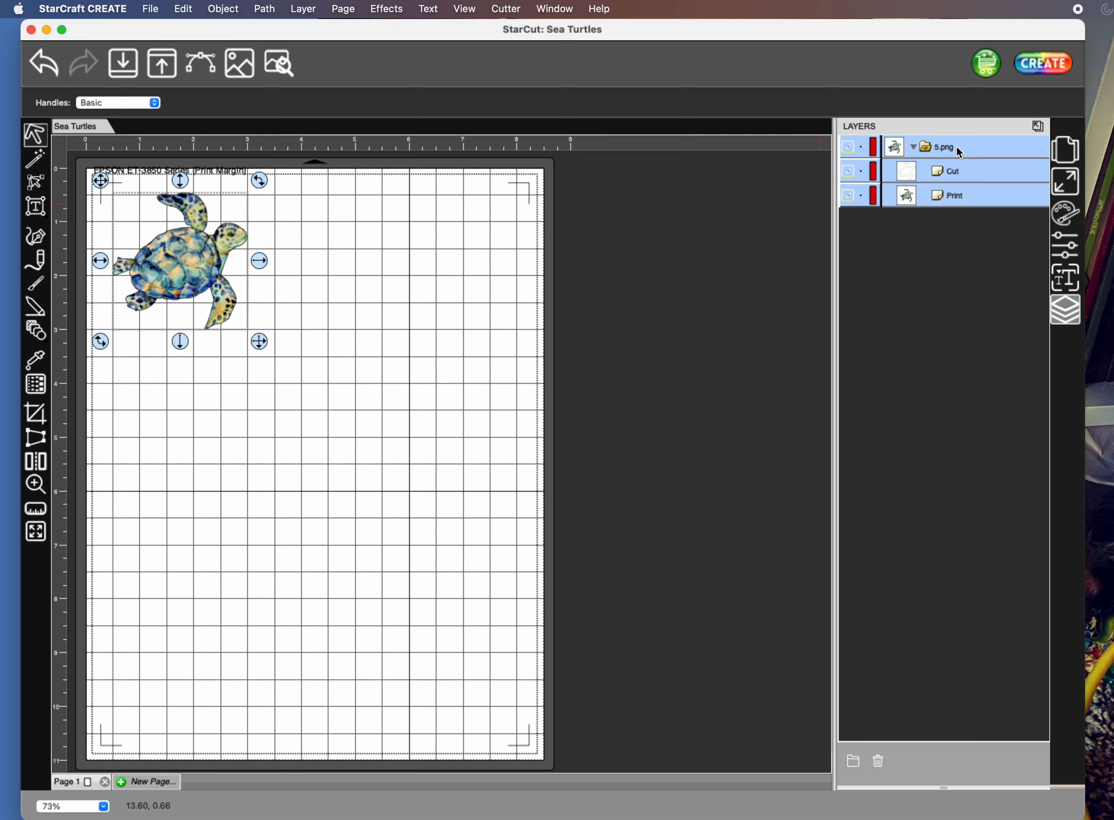
click(939, 170)
double_click(951, 171)
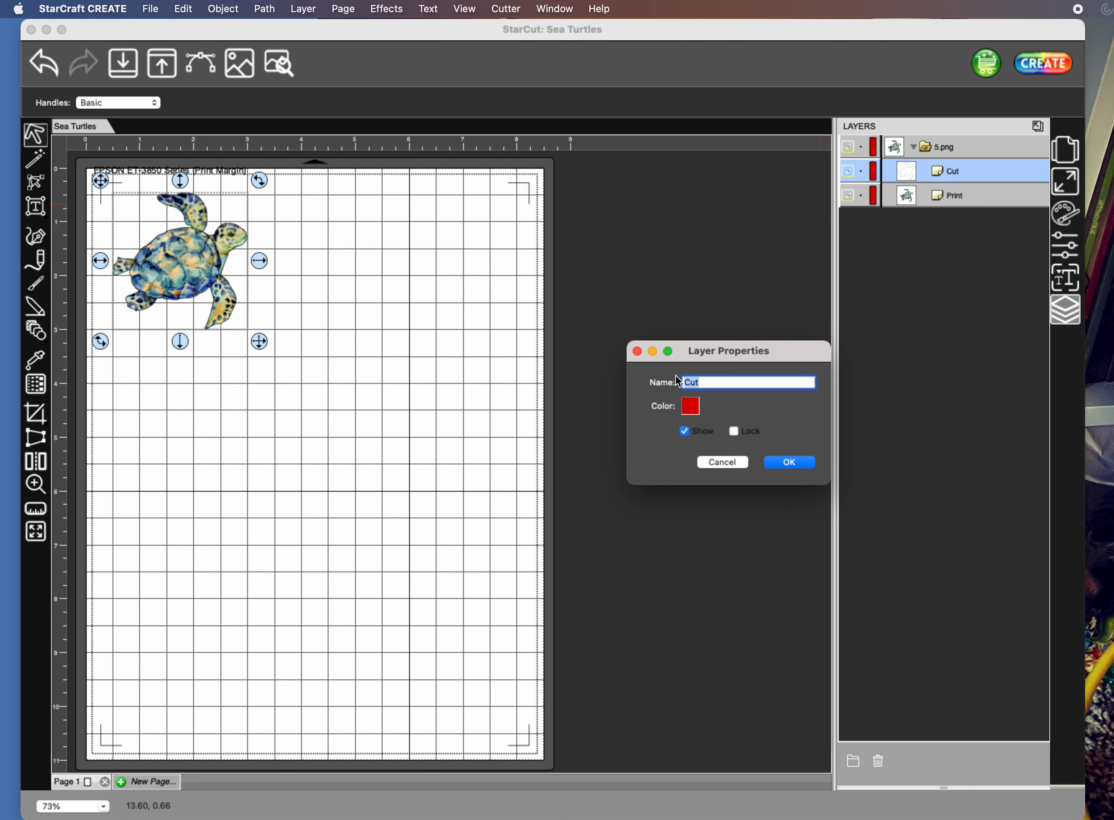
click(688, 383)
text(Kiss)
click(788, 462)
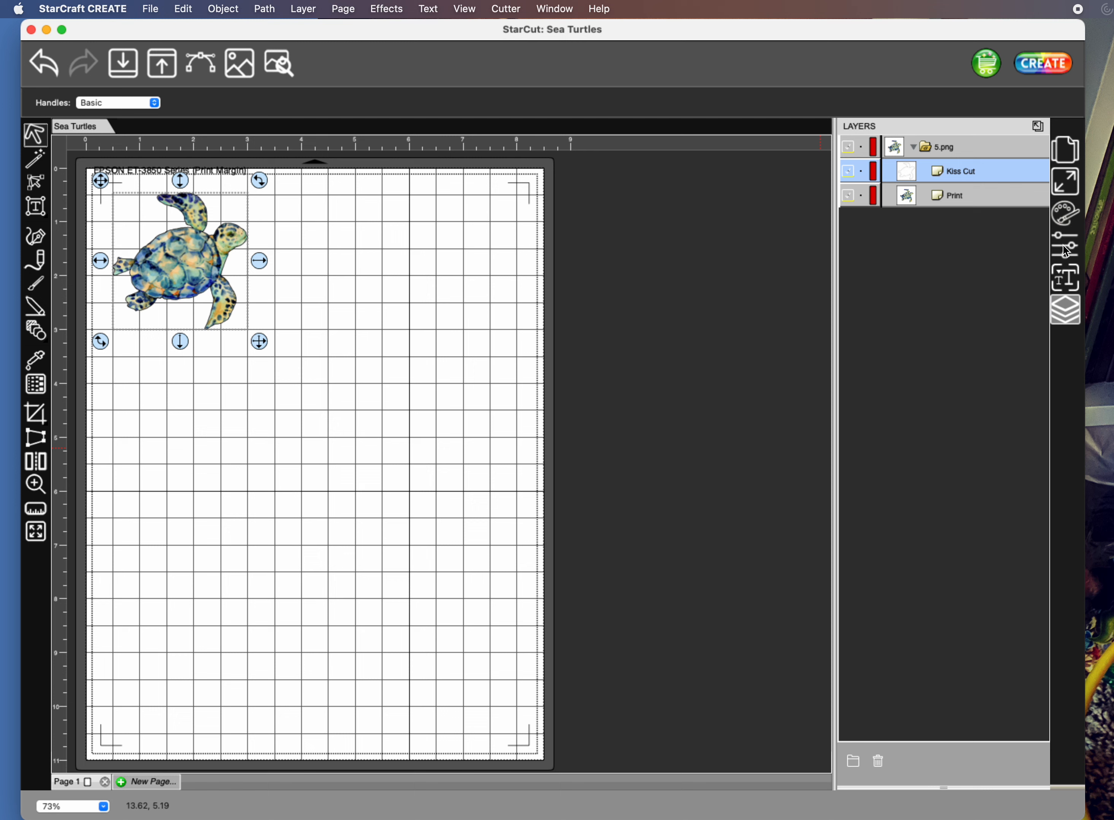
Step: Set the cut line type of the Kiss Cut layer to Score
click(1064, 247)
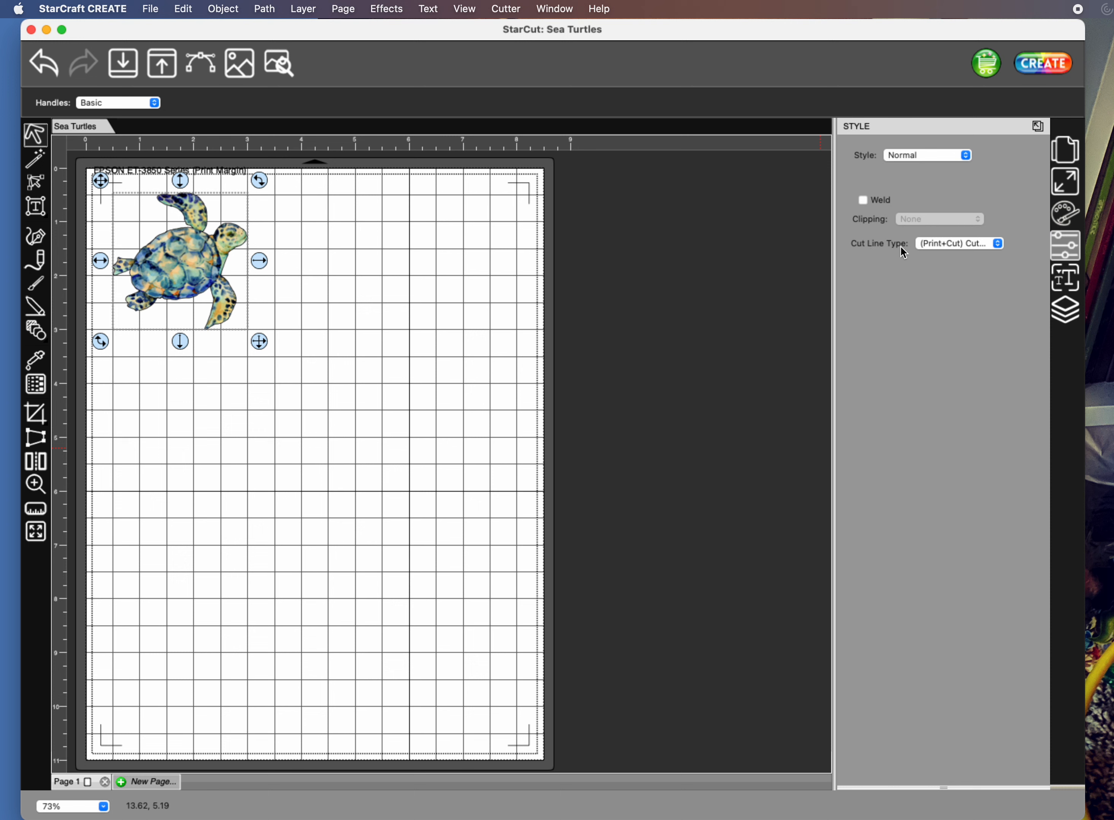
click(998, 243)
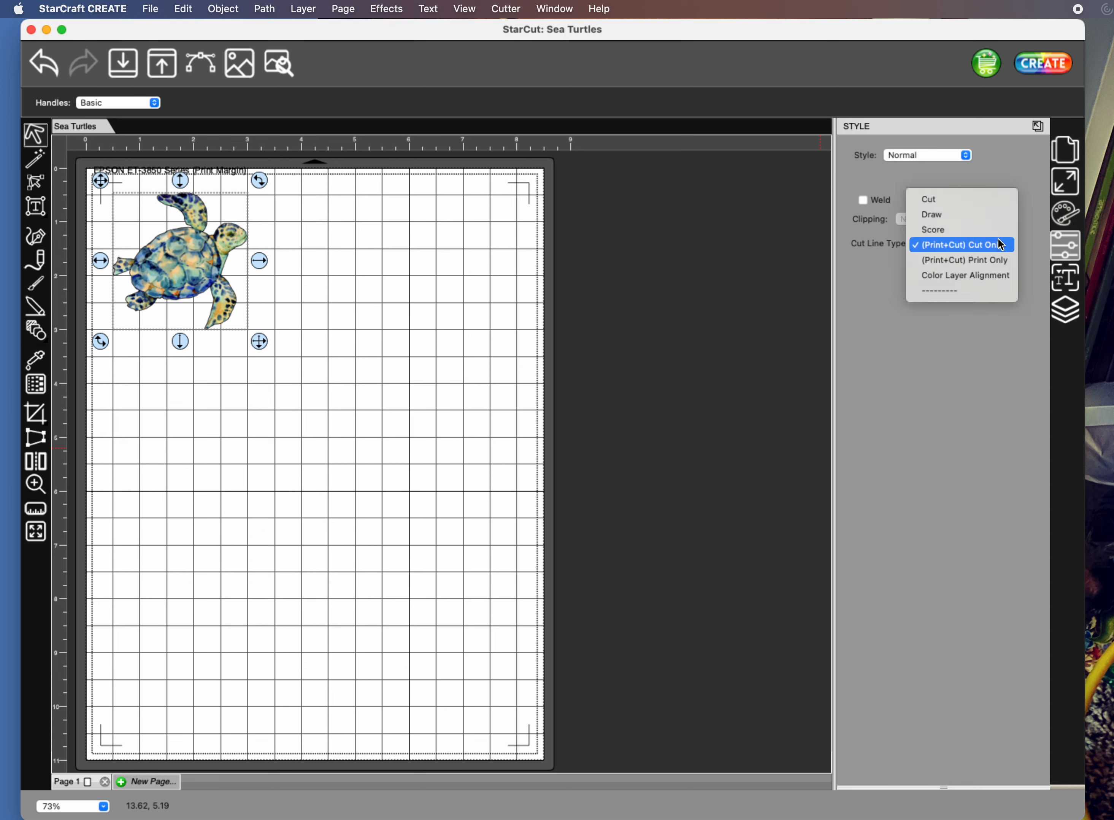
click(956, 229)
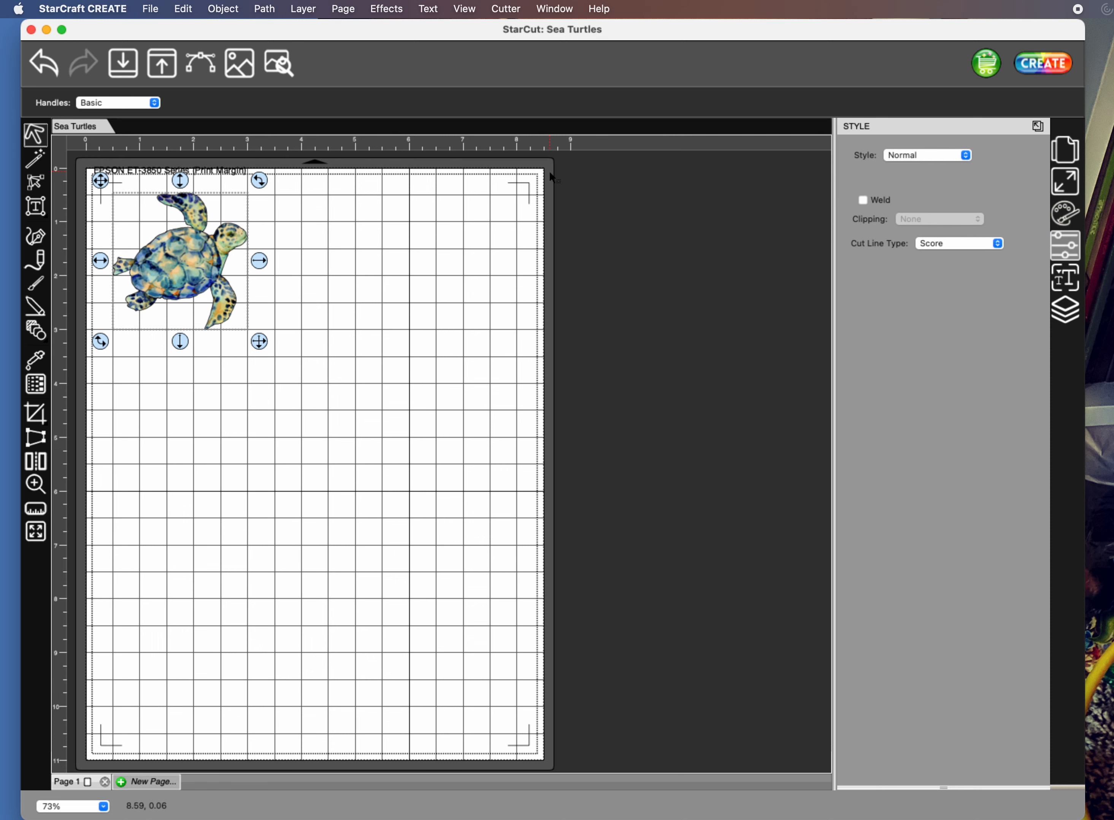
Step: Apply a Path Offset to the Kiss Cut outline with type Rounded and Inset Offset enabled
click(1066, 316)
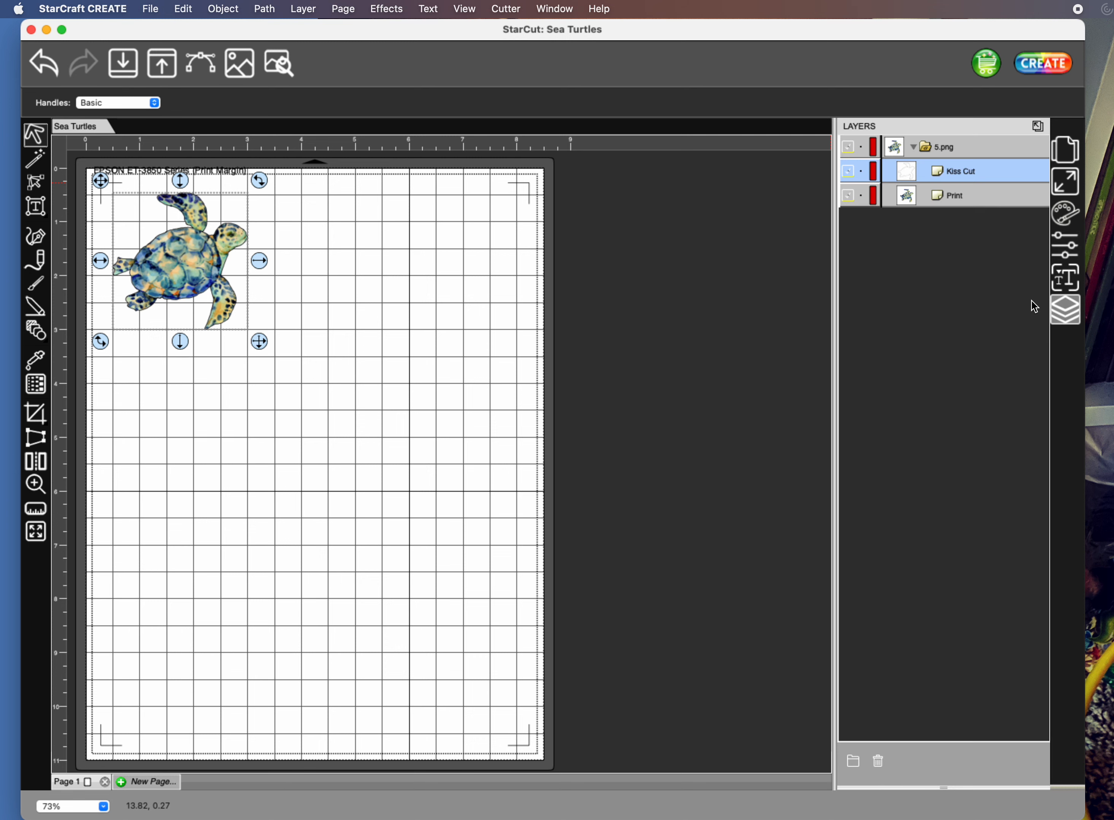
click(225, 14)
mouse_move(263, 13)
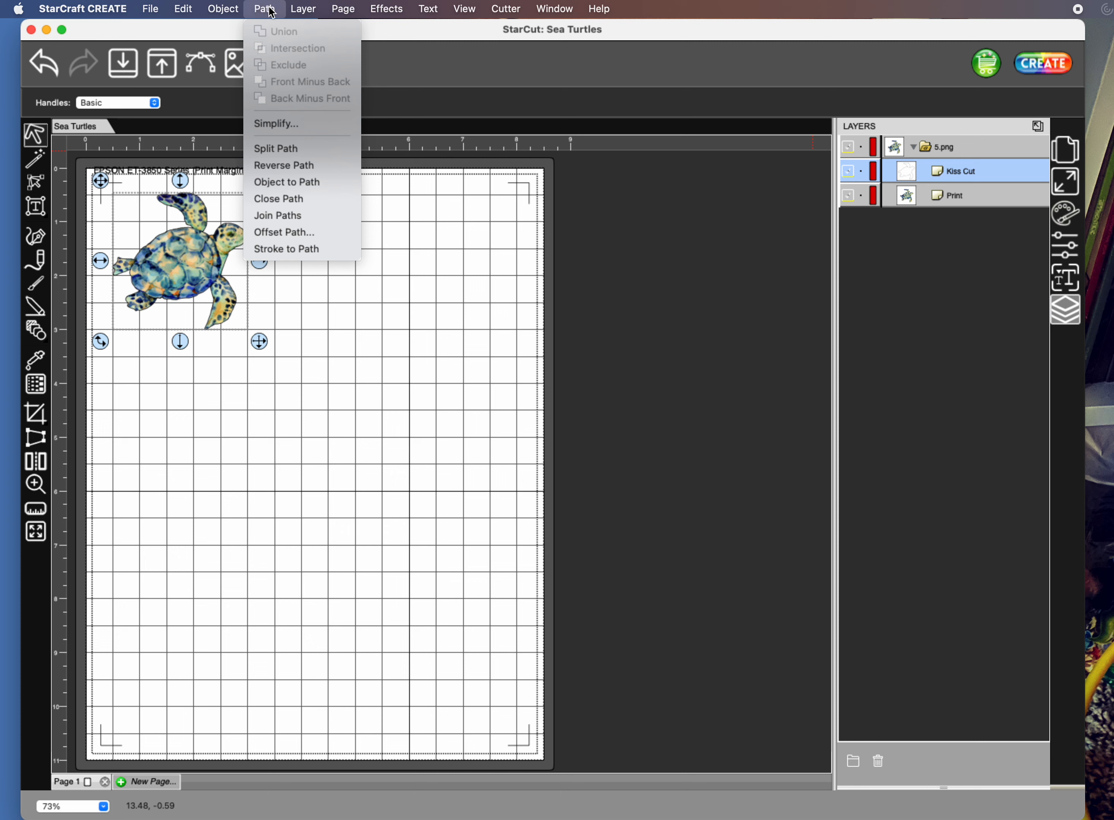
click(302, 234)
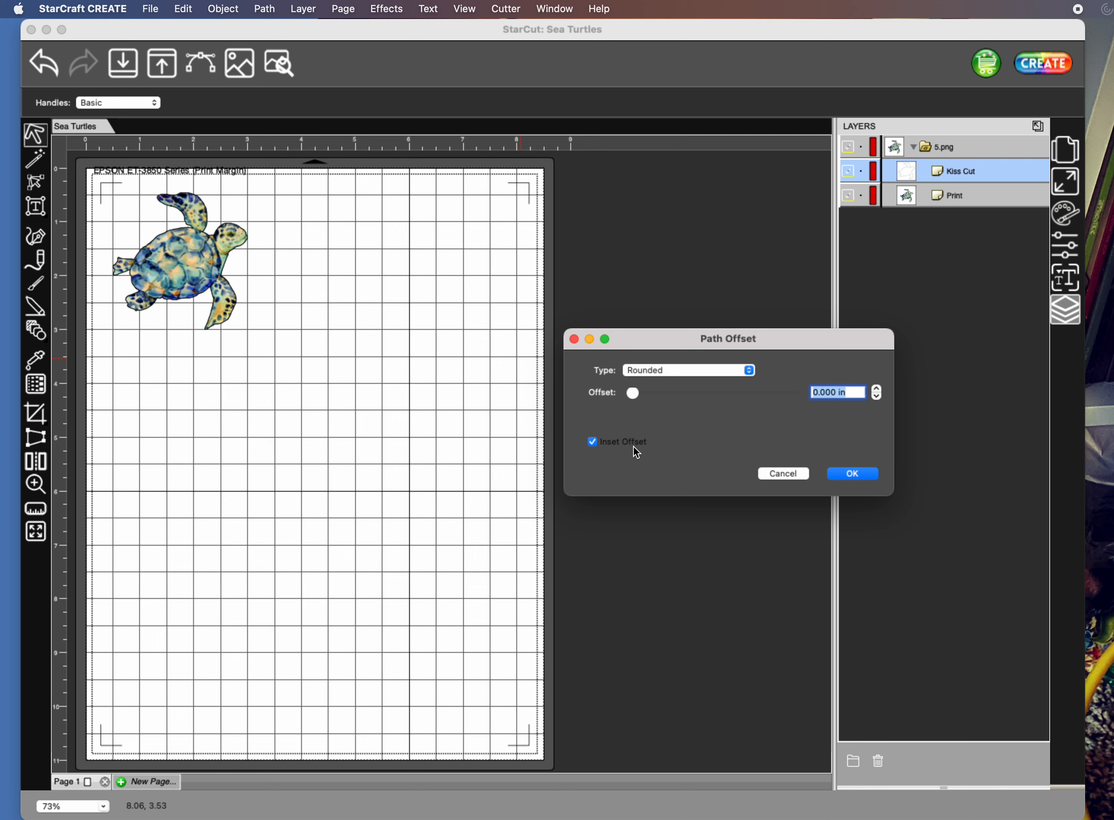
click(851, 474)
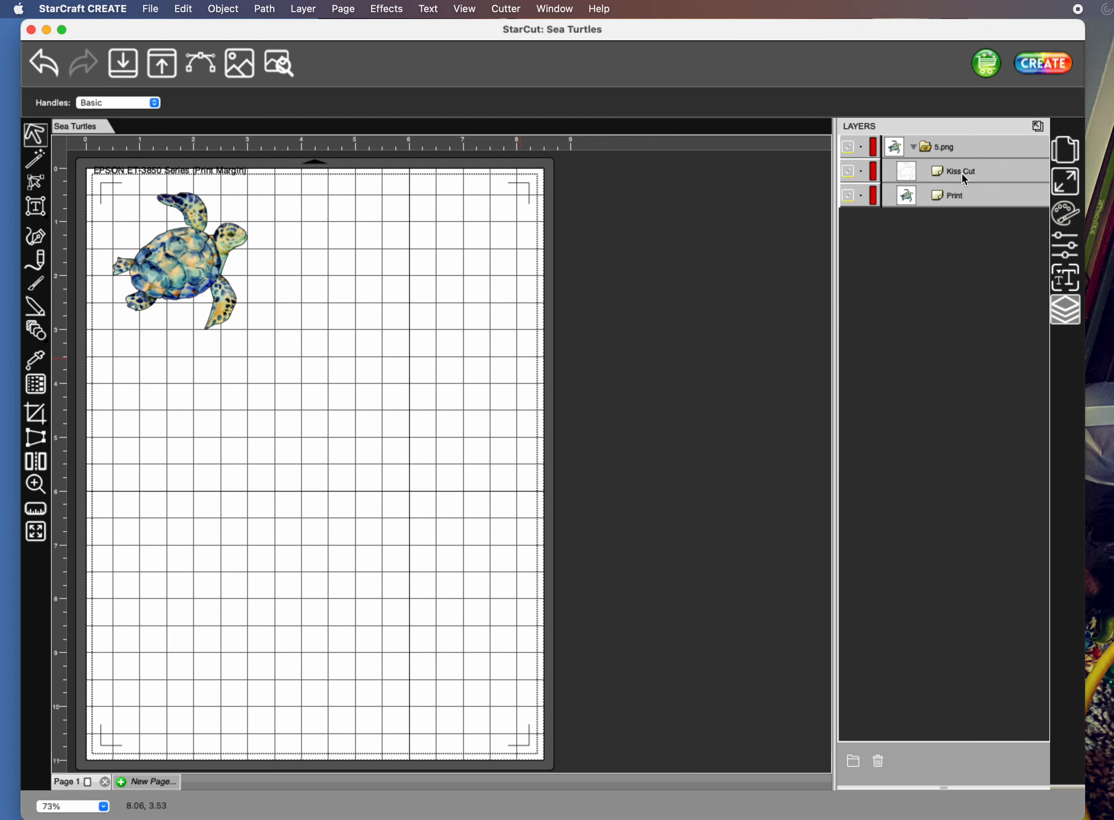
Step: Select the collapsed 5.png group and start the Shadow Layer (Contour Cut) effect on it
click(913, 146)
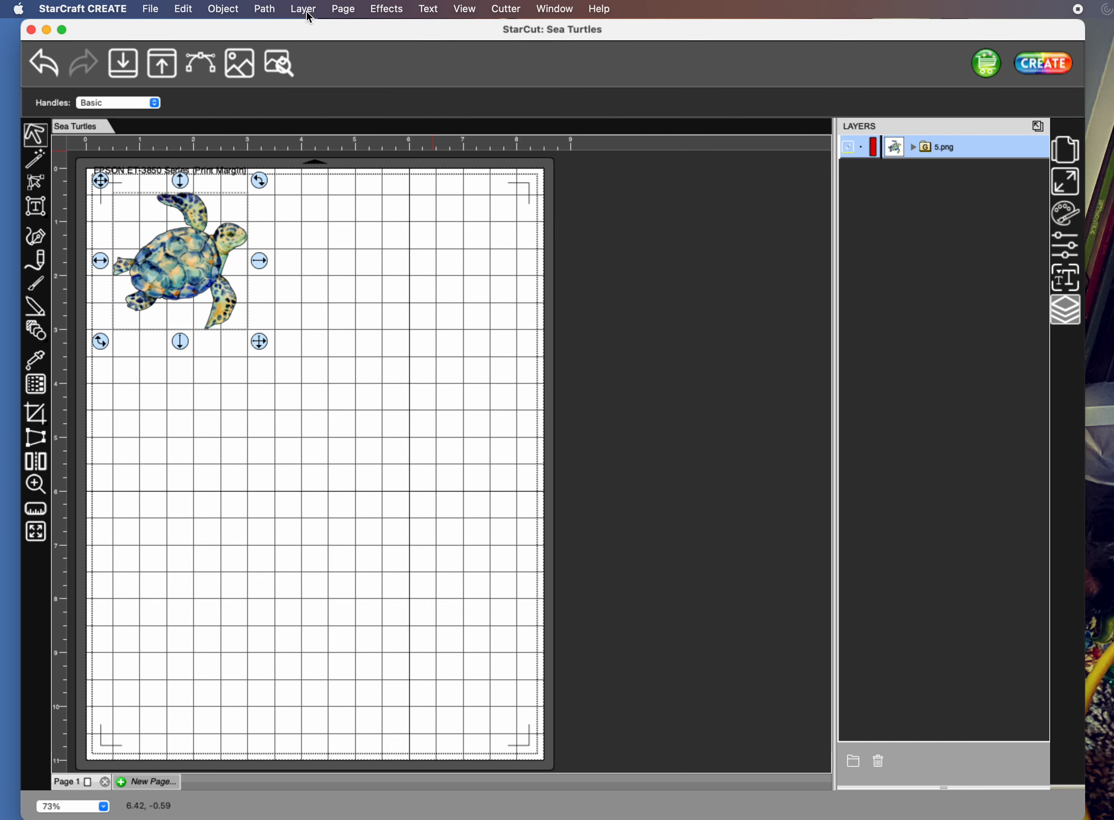
click(387, 9)
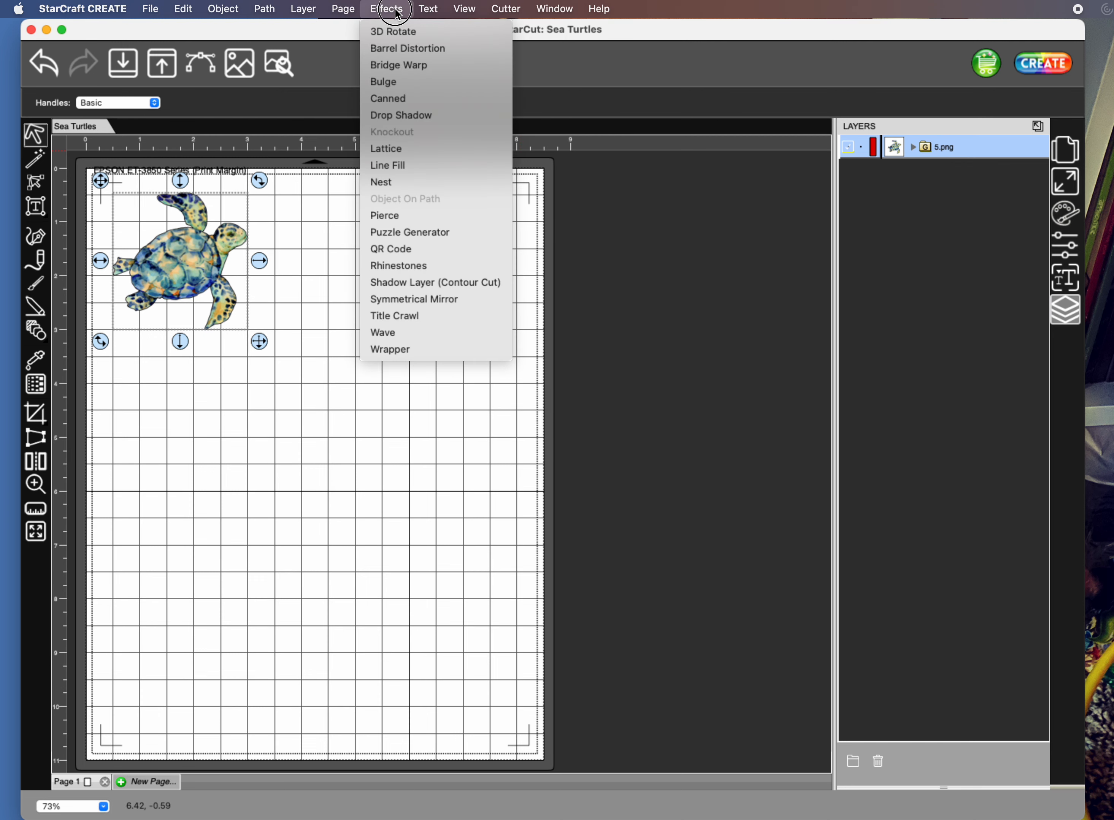
click(419, 283)
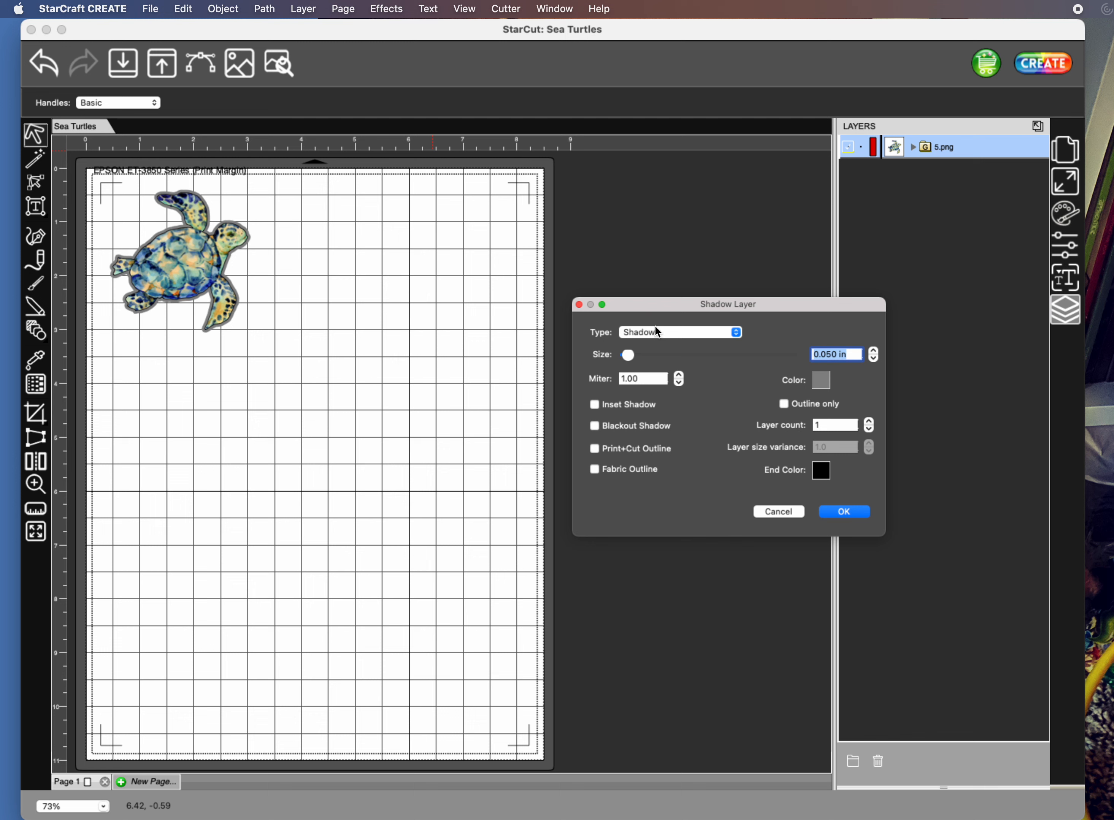
Step: Try light gray AAAAAA as the shadow color around the turtle
click(822, 381)
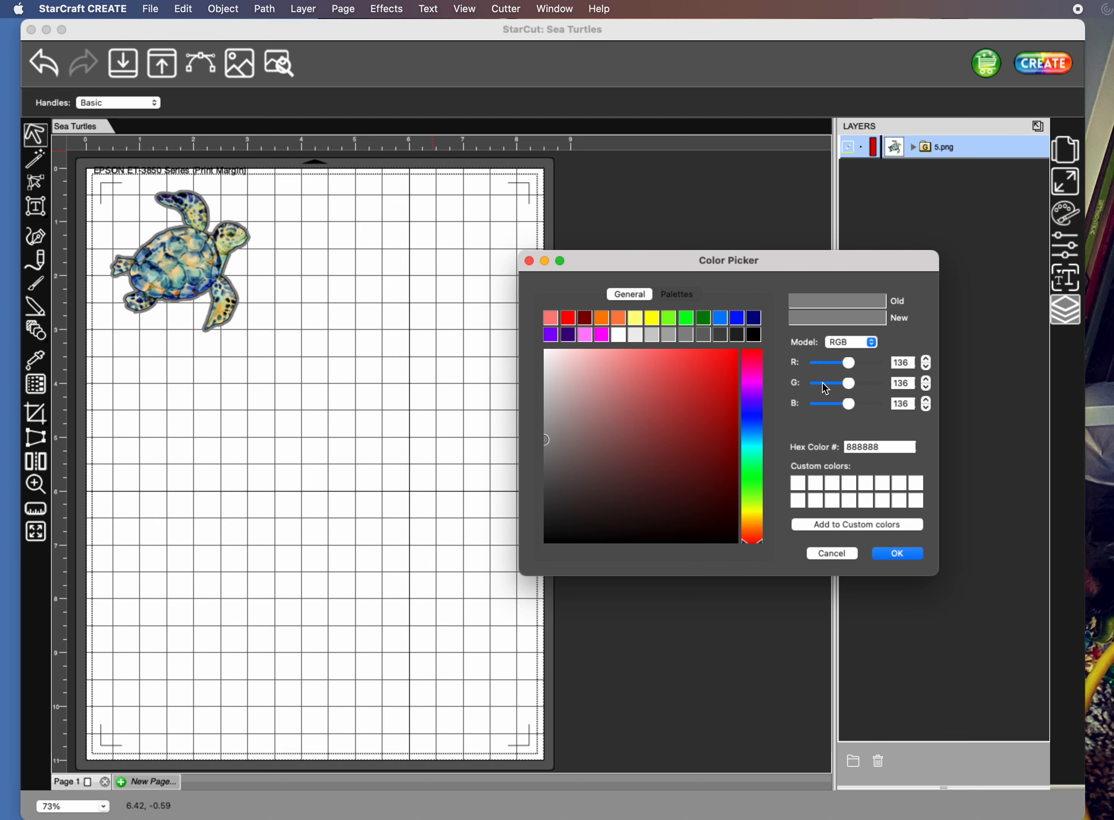
click(617, 338)
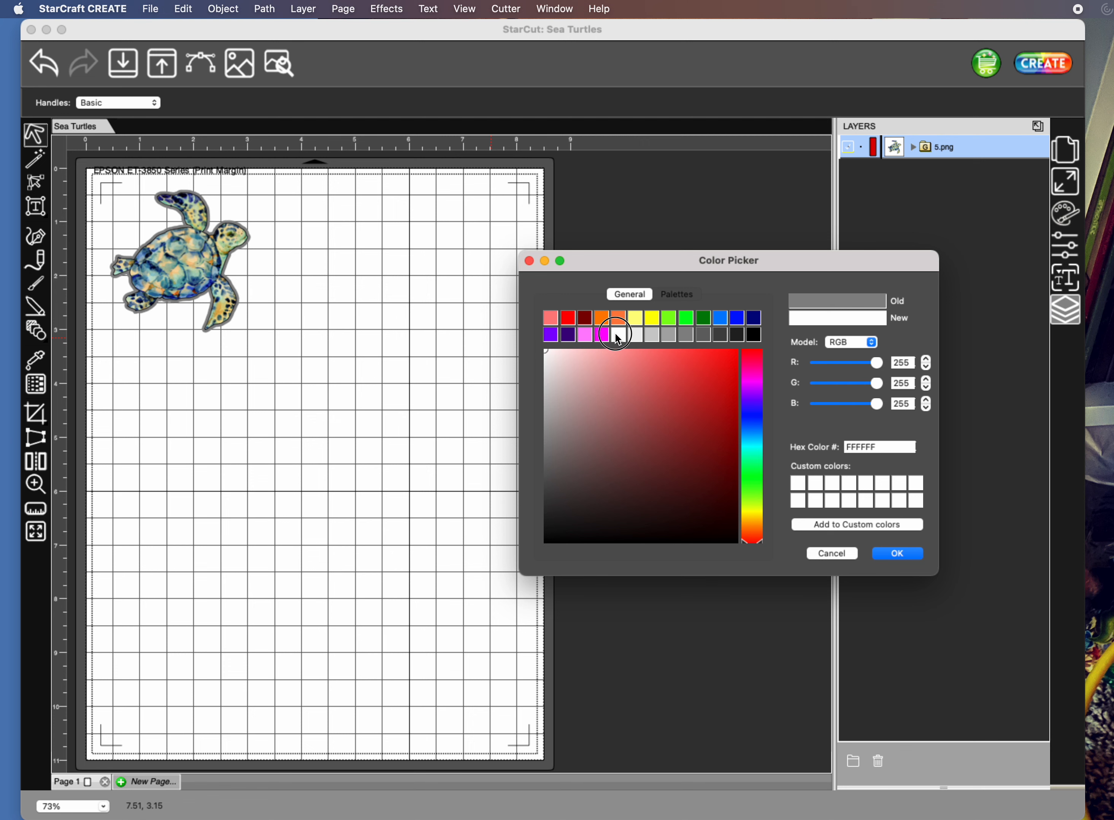
click(668, 334)
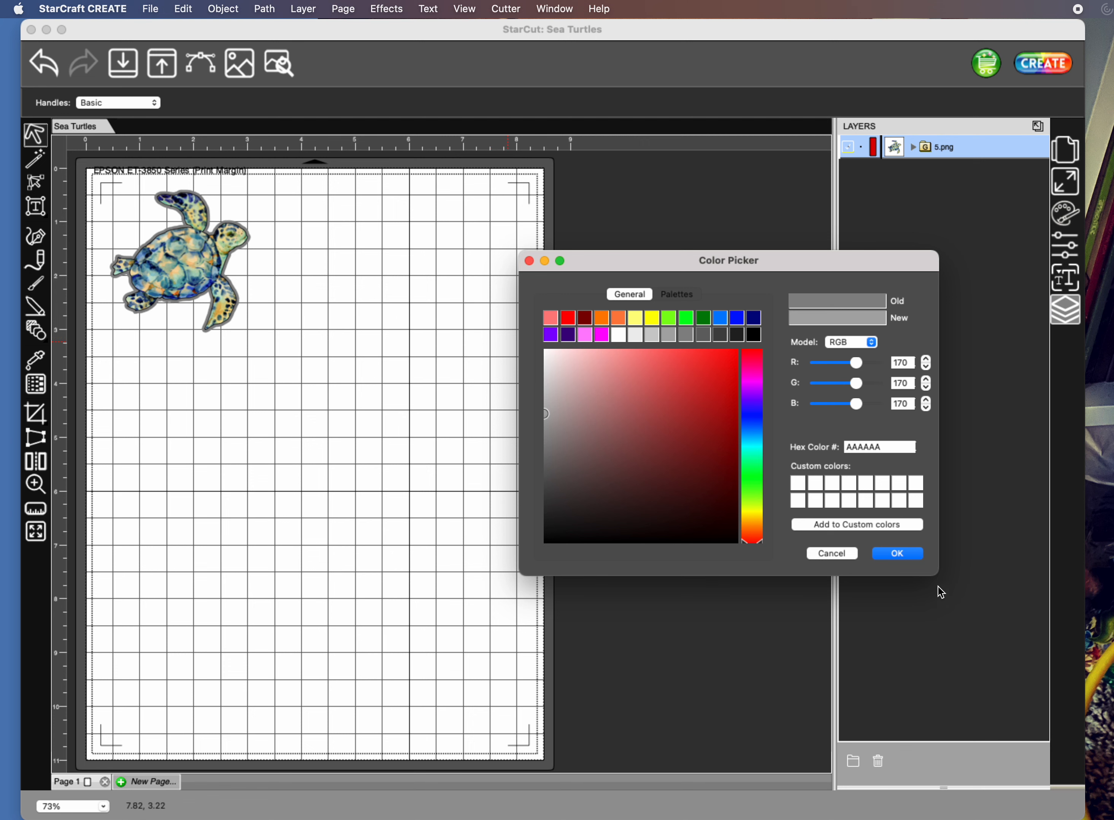
click(906, 555)
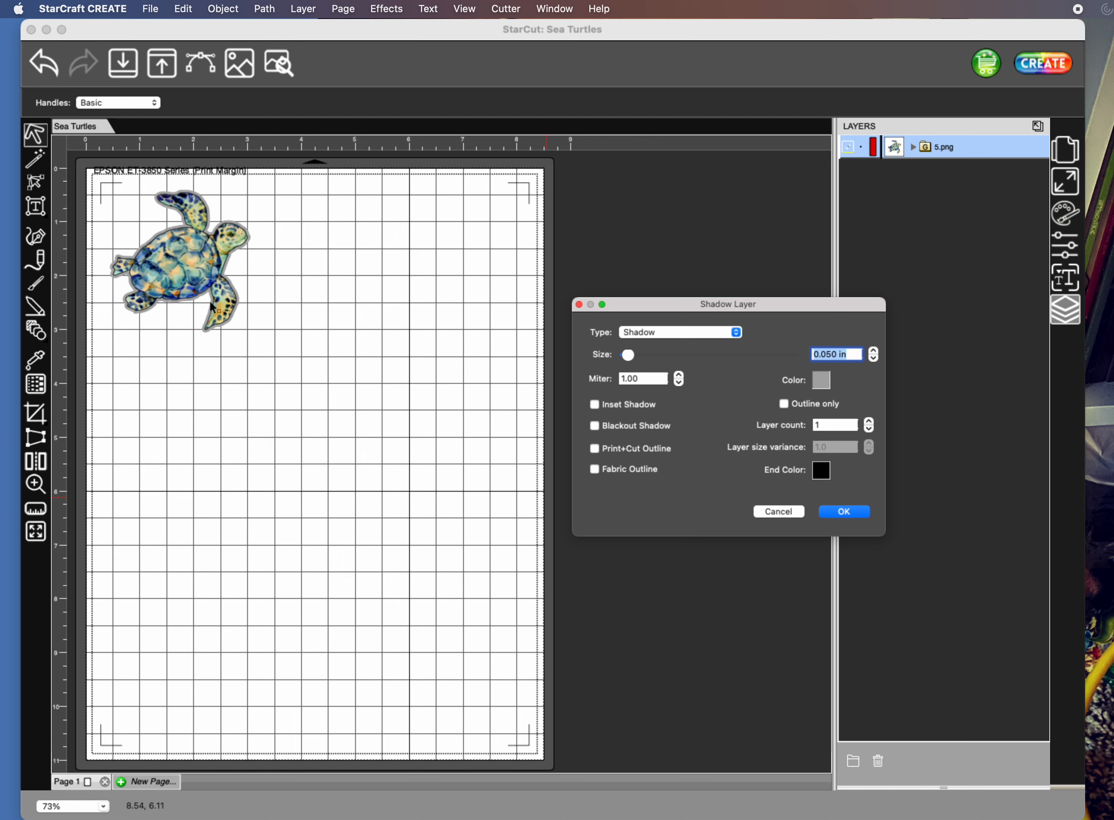
Step: Set the shadow color to white FFFFFF and create the turtle's shadow layer with a size of 0.050 in
click(821, 380)
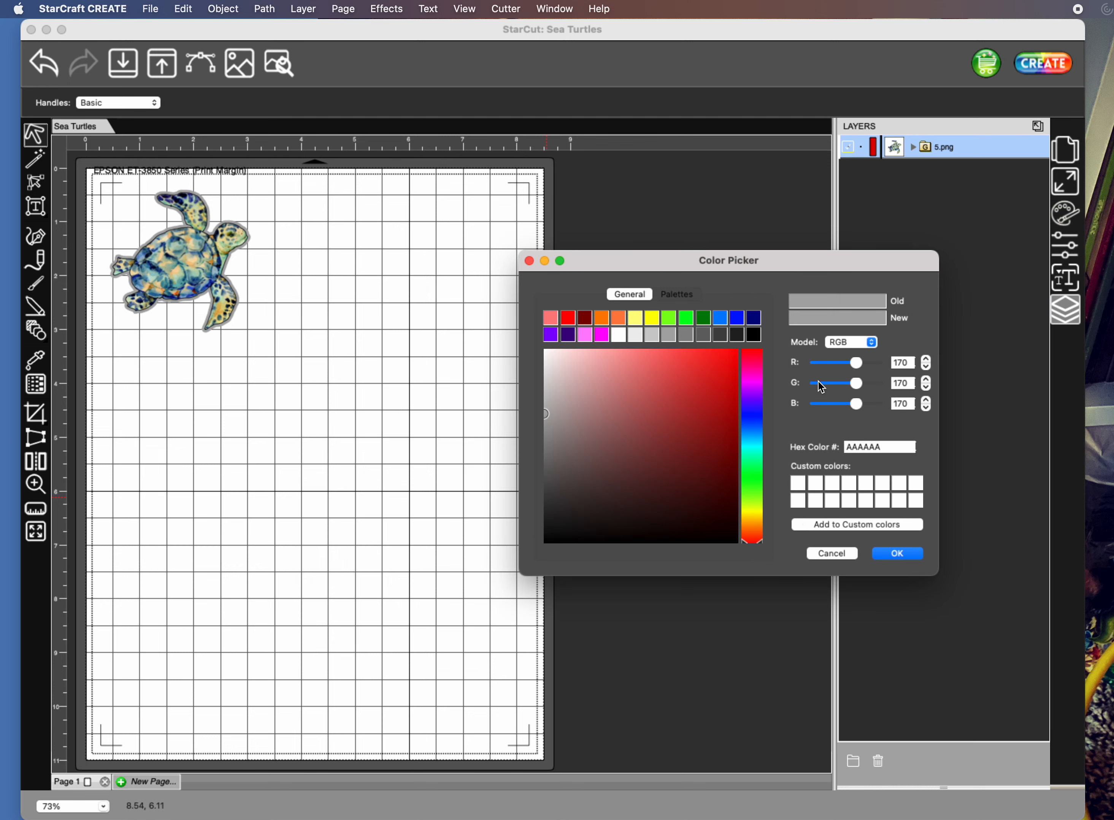
click(618, 334)
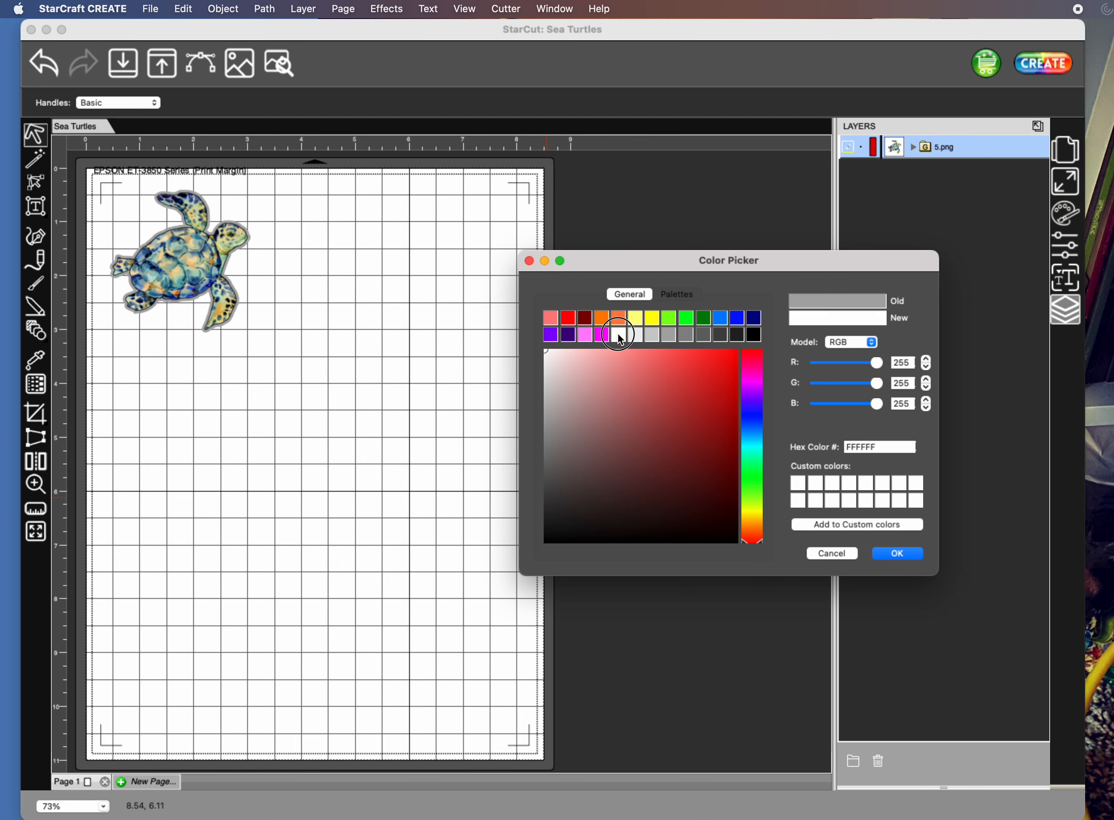
click(909, 554)
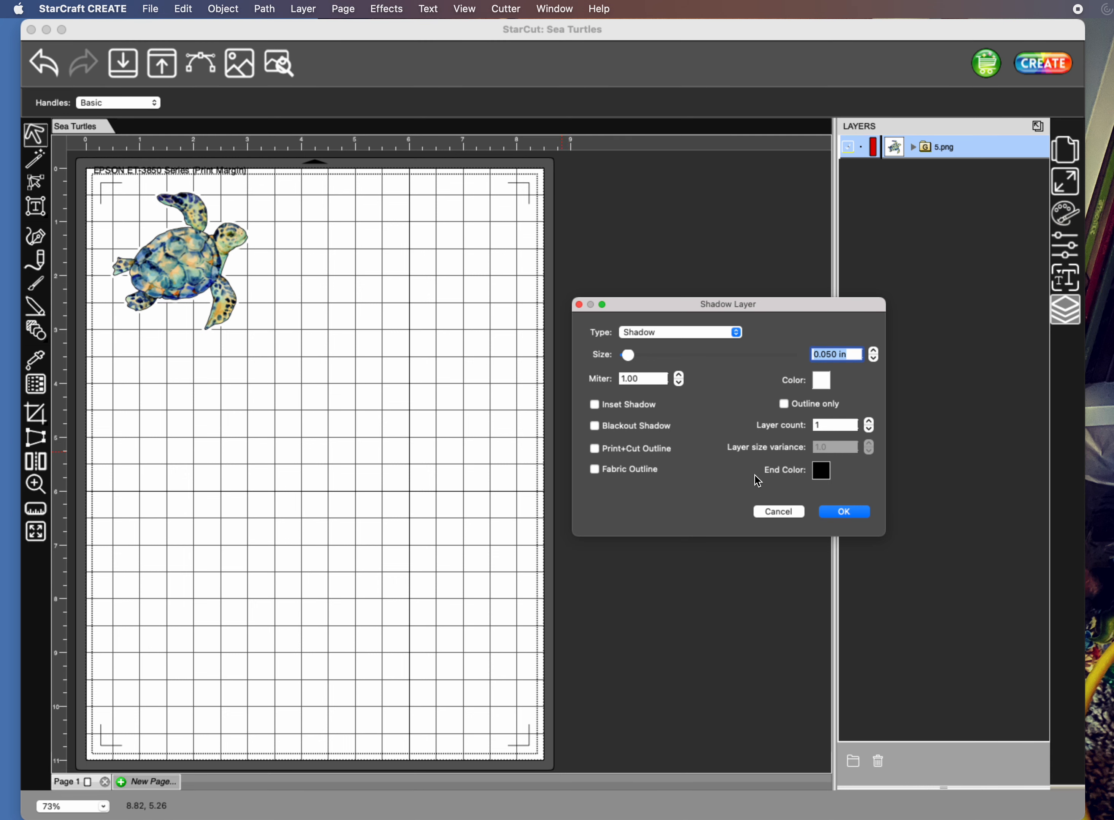
click(844, 512)
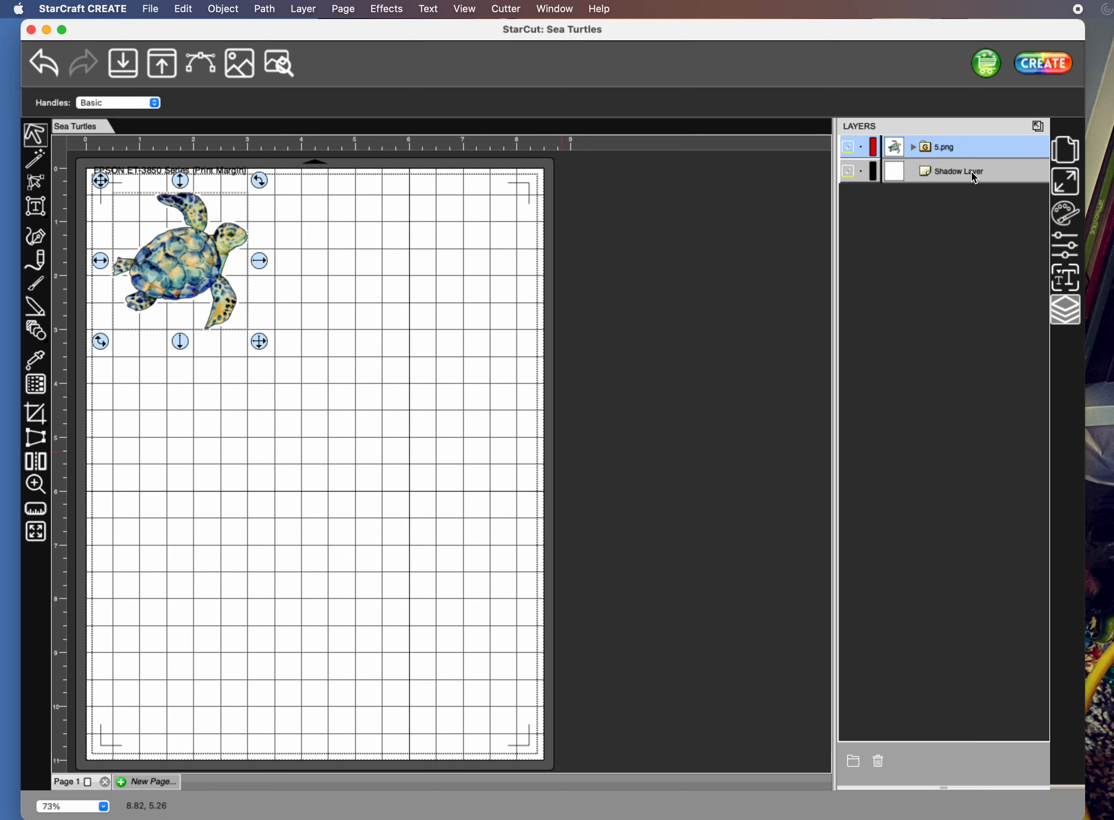
Step: Expand the 5.png group and move the Shadow Layer into it, below the Print layer
click(913, 149)
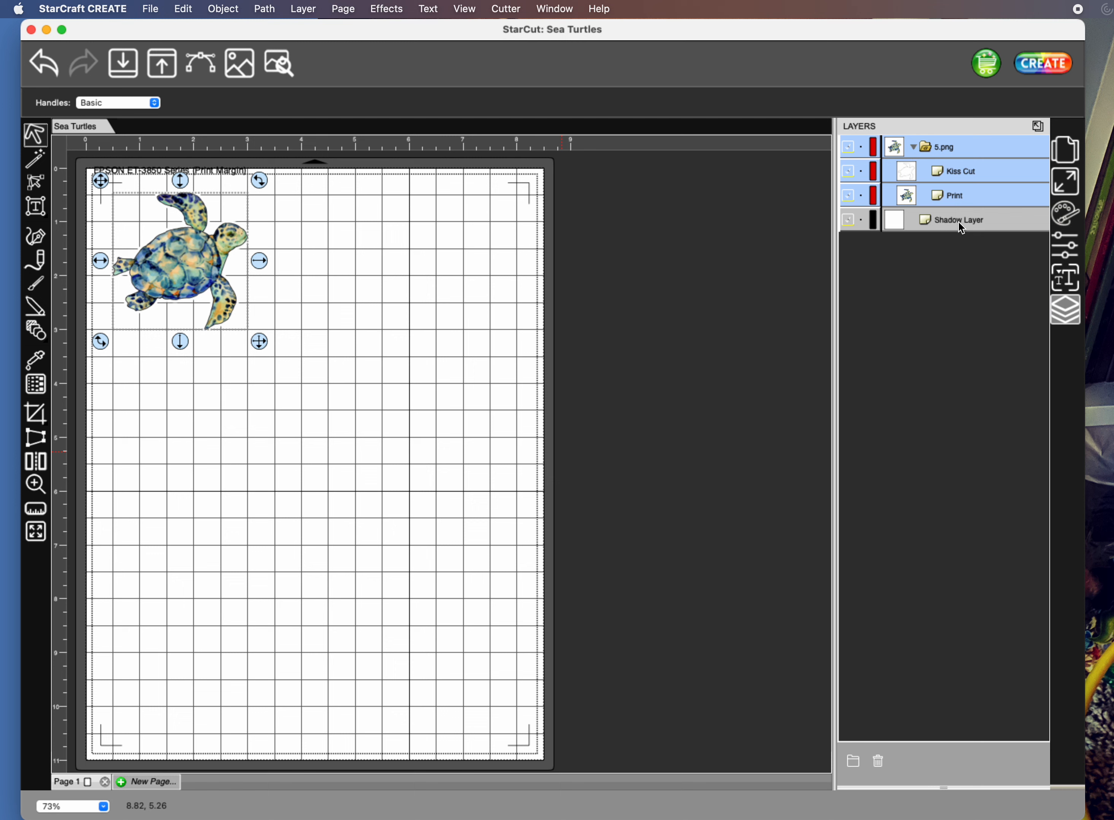
drag(958, 221, 962, 214)
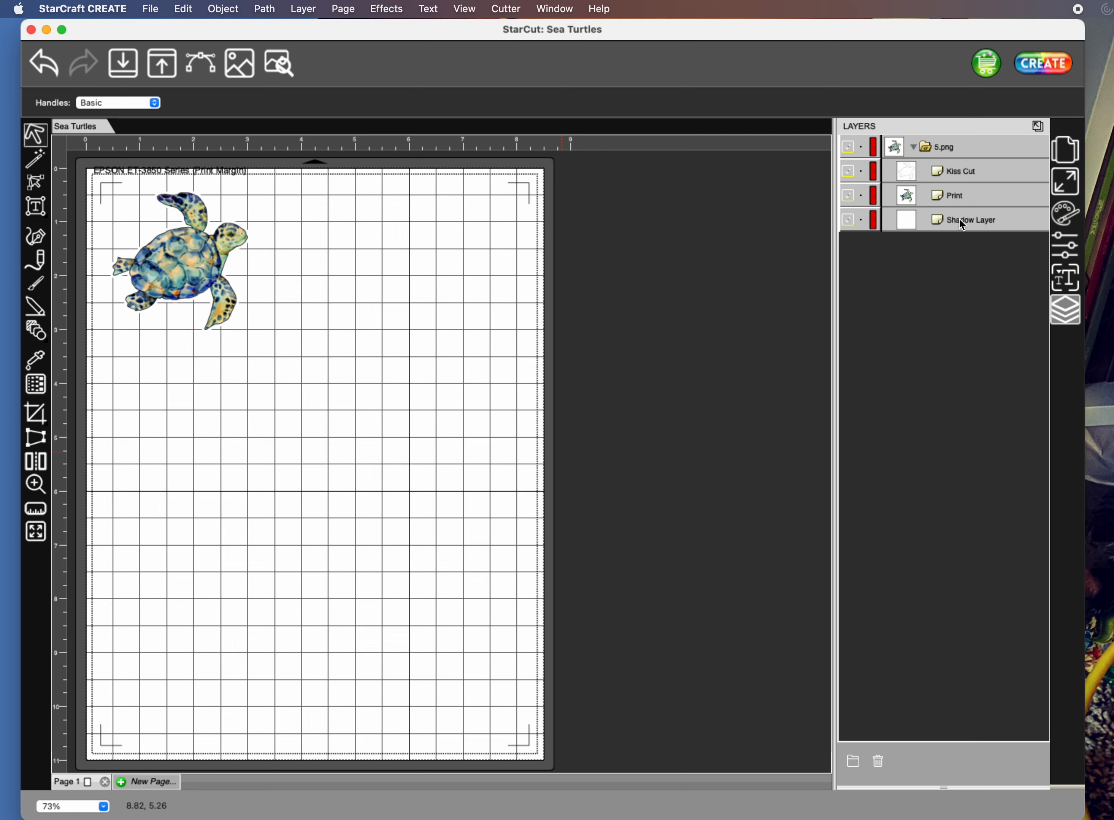
Step: Rename the Shadow Layer in the 5.png group as Die Cut
double_click(962, 222)
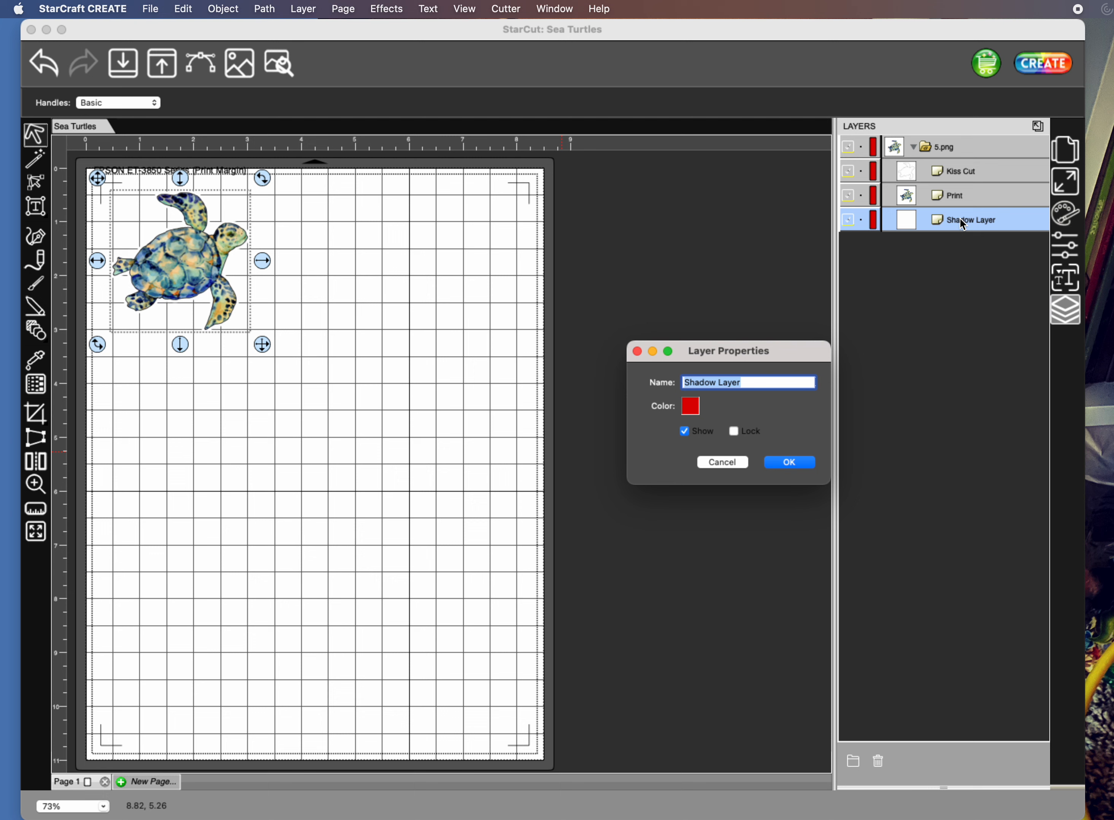
text(Die Cut)
click(782, 467)
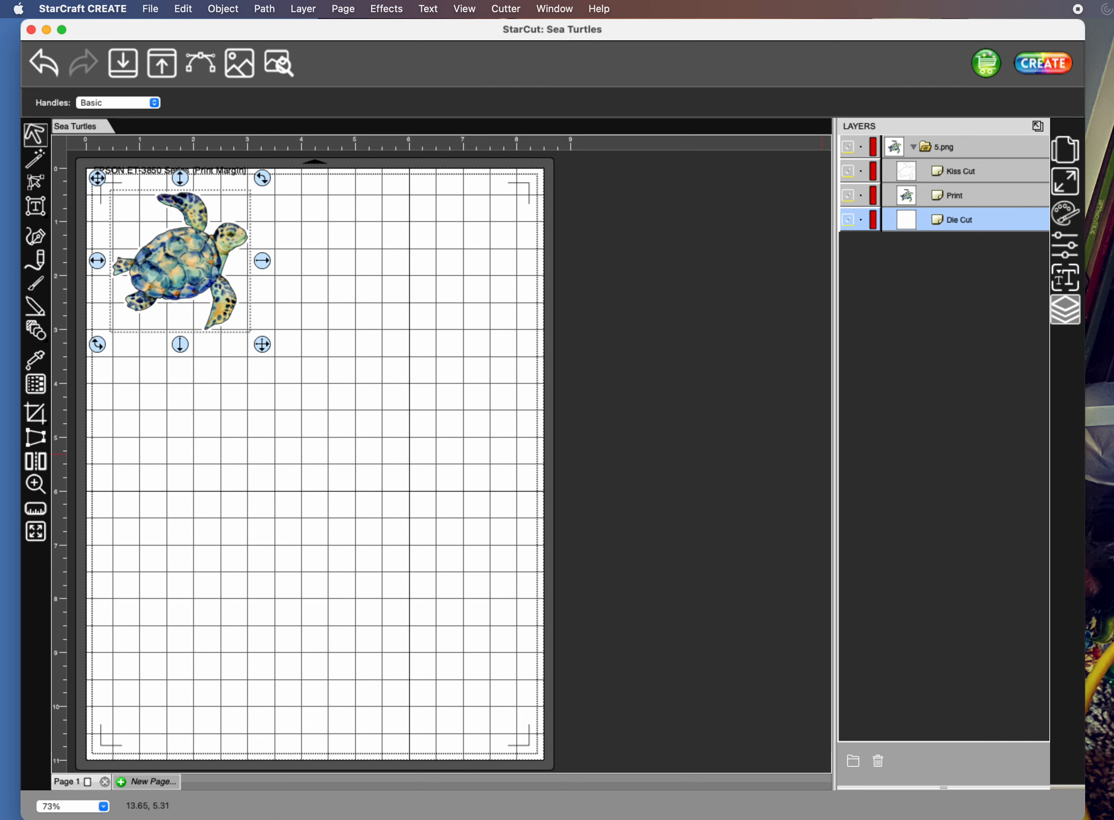
Step: Set the Die Cut layer's cut line type to (Print+Cut) Cut Only
click(1066, 247)
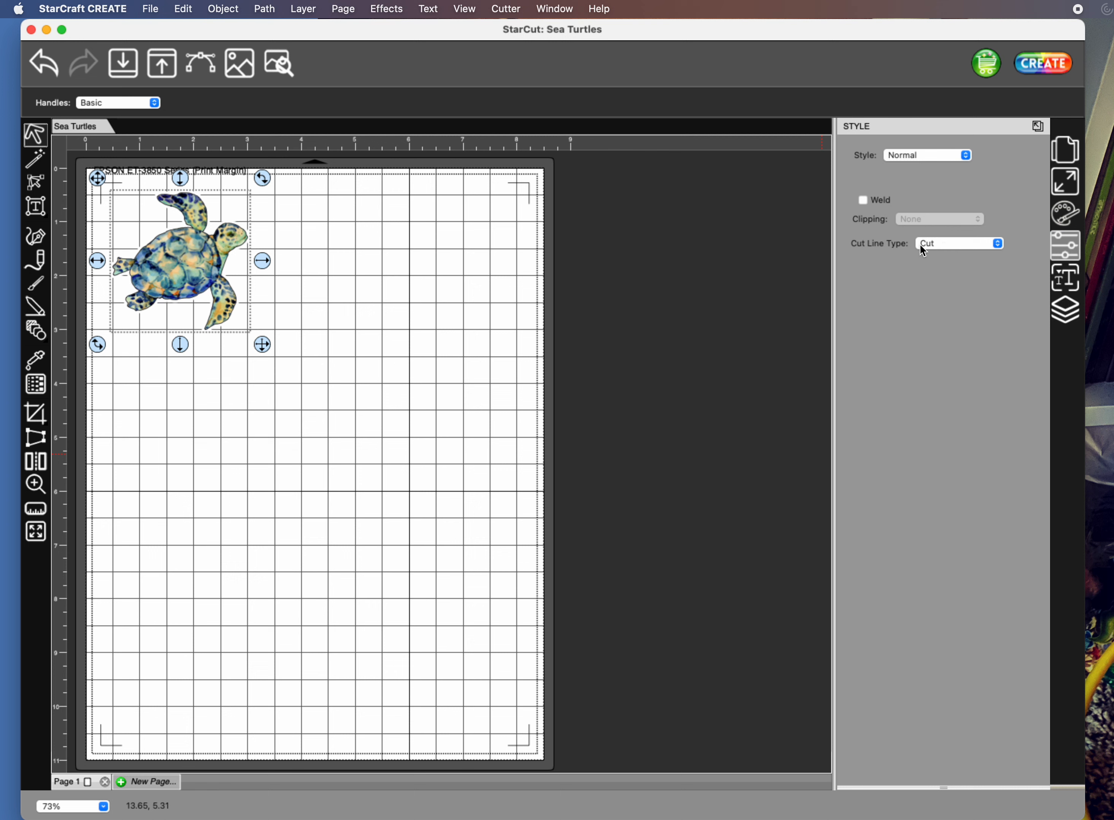
click(952, 243)
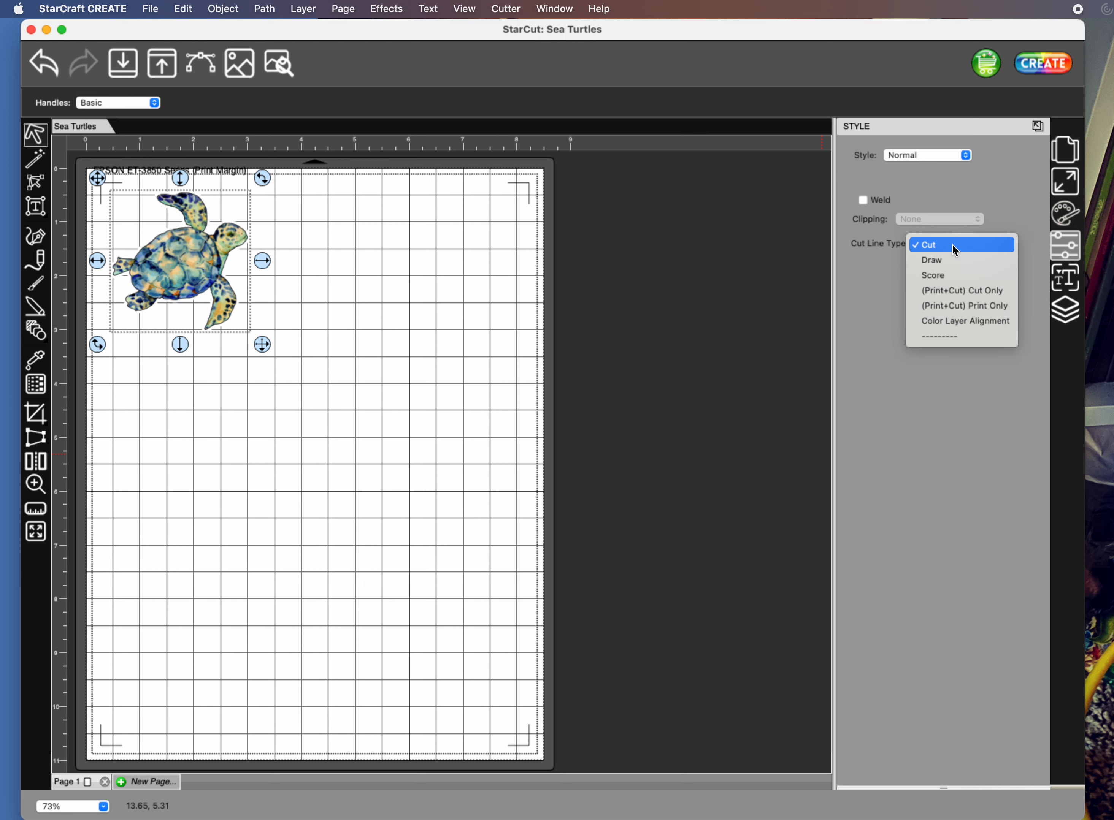
click(942, 292)
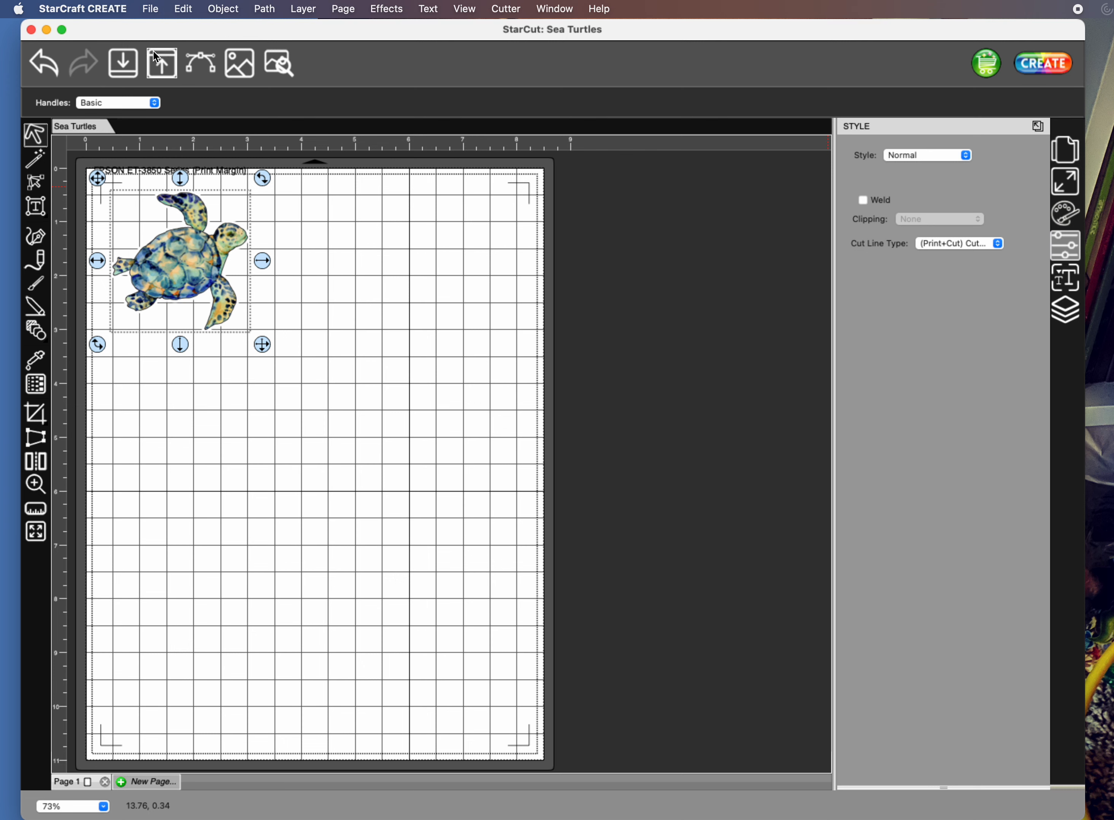
click(224, 10)
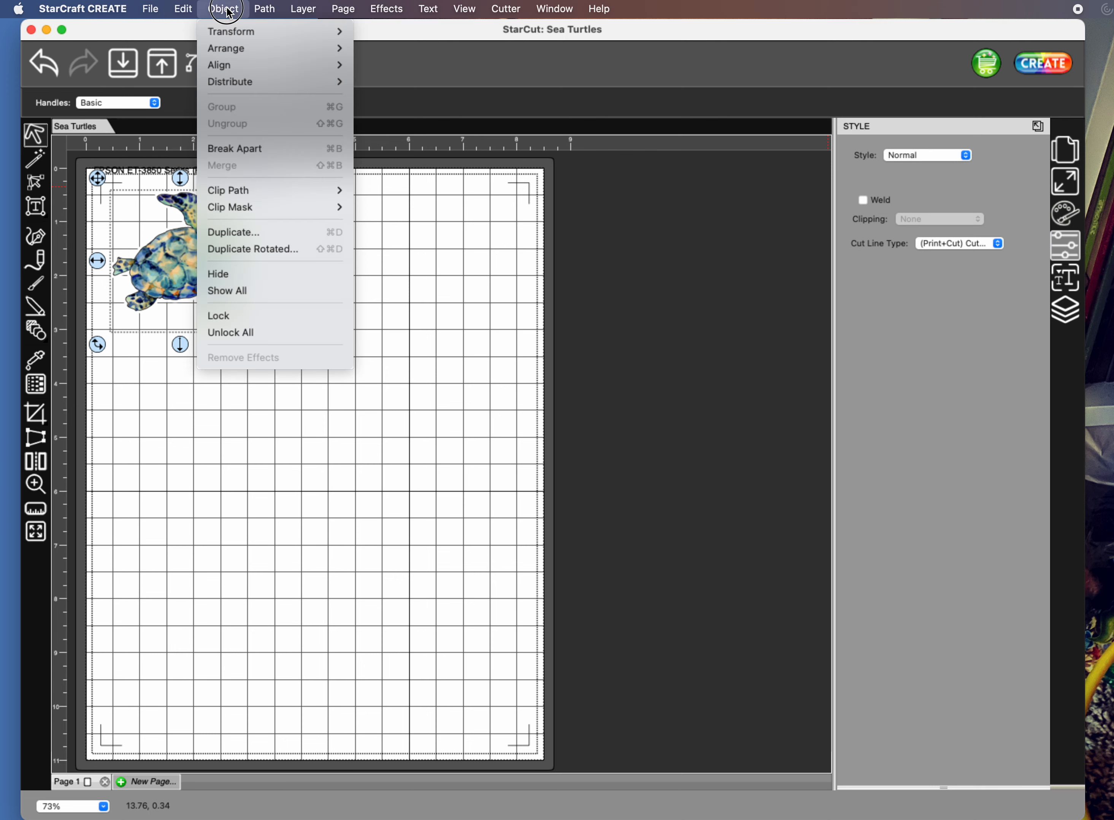
click(268, 234)
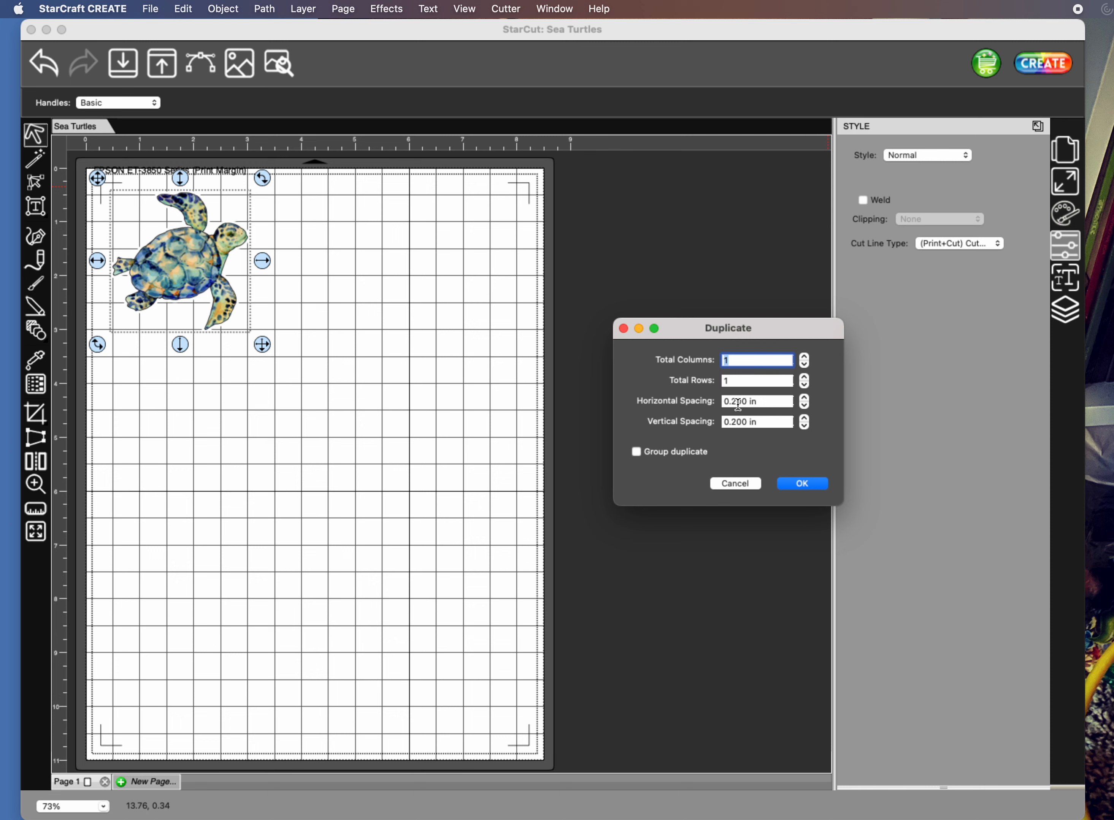
click(804, 357)
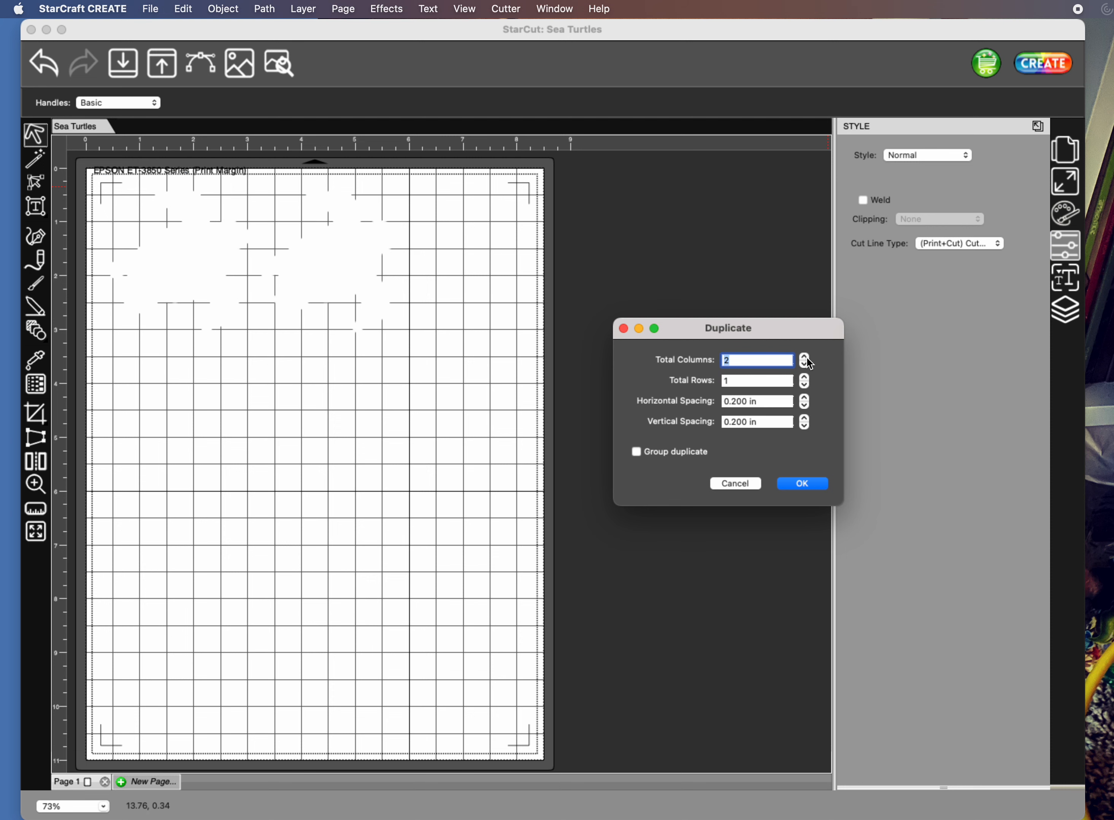
click(738, 484)
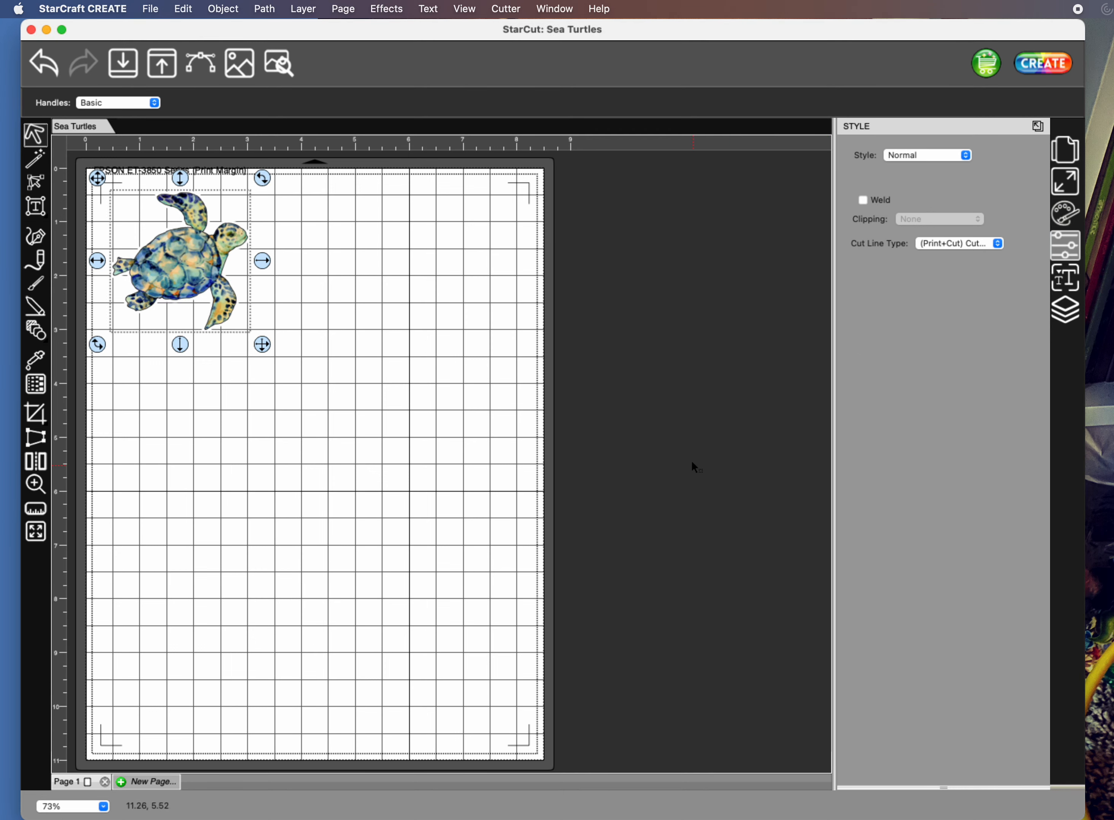
Step: Collapse and select the 5.png group, and start duplicating it with 3 total columns and 0.000 in horizontal spacing
click(1059, 312)
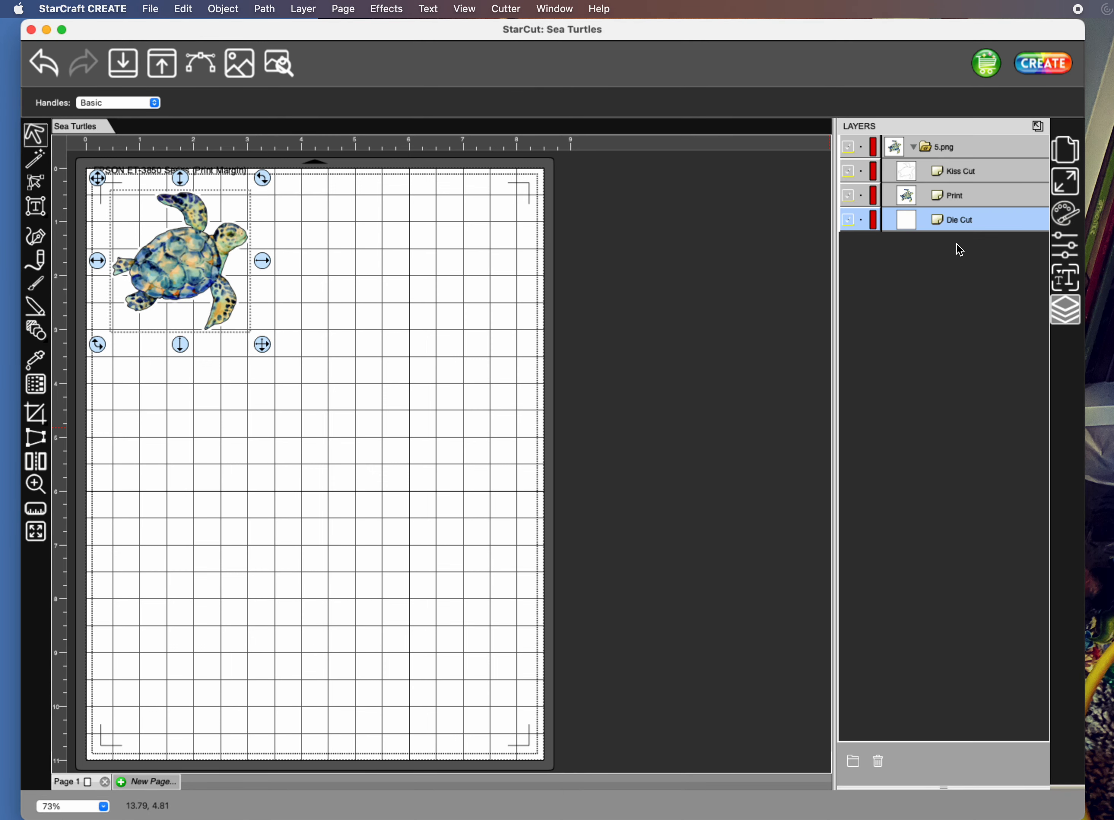
click(914, 147)
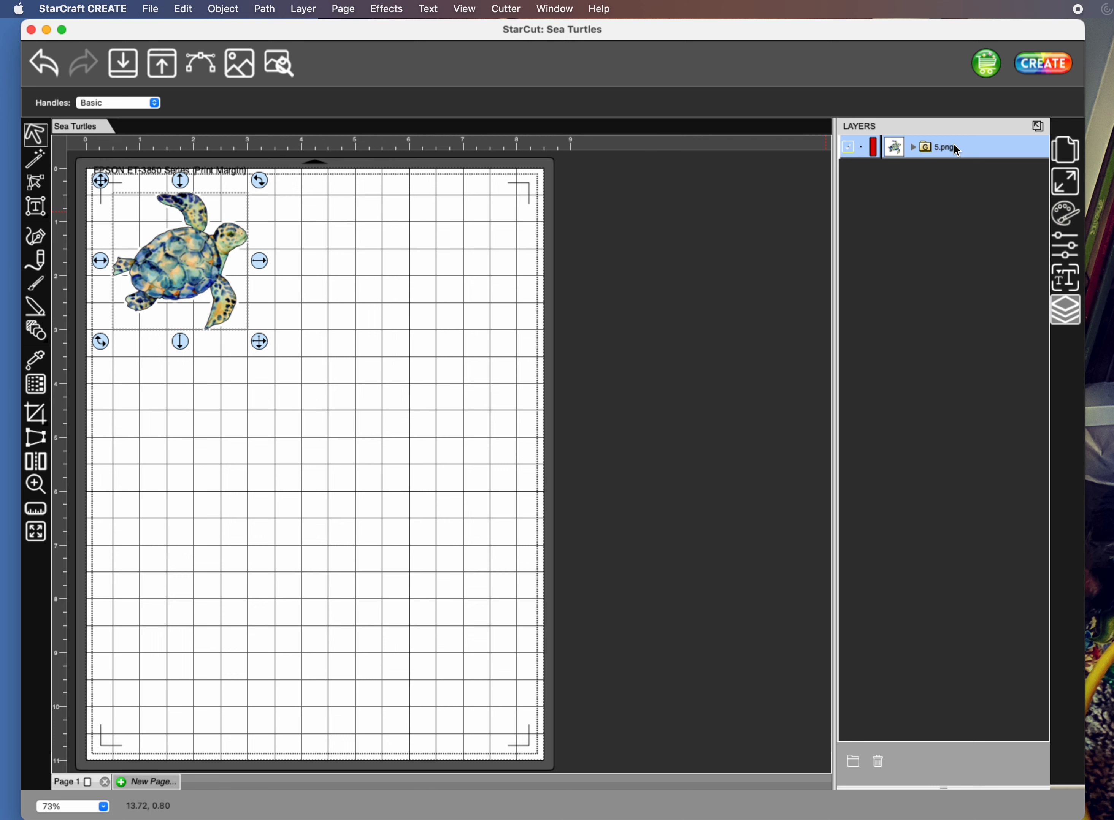
click(233, 10)
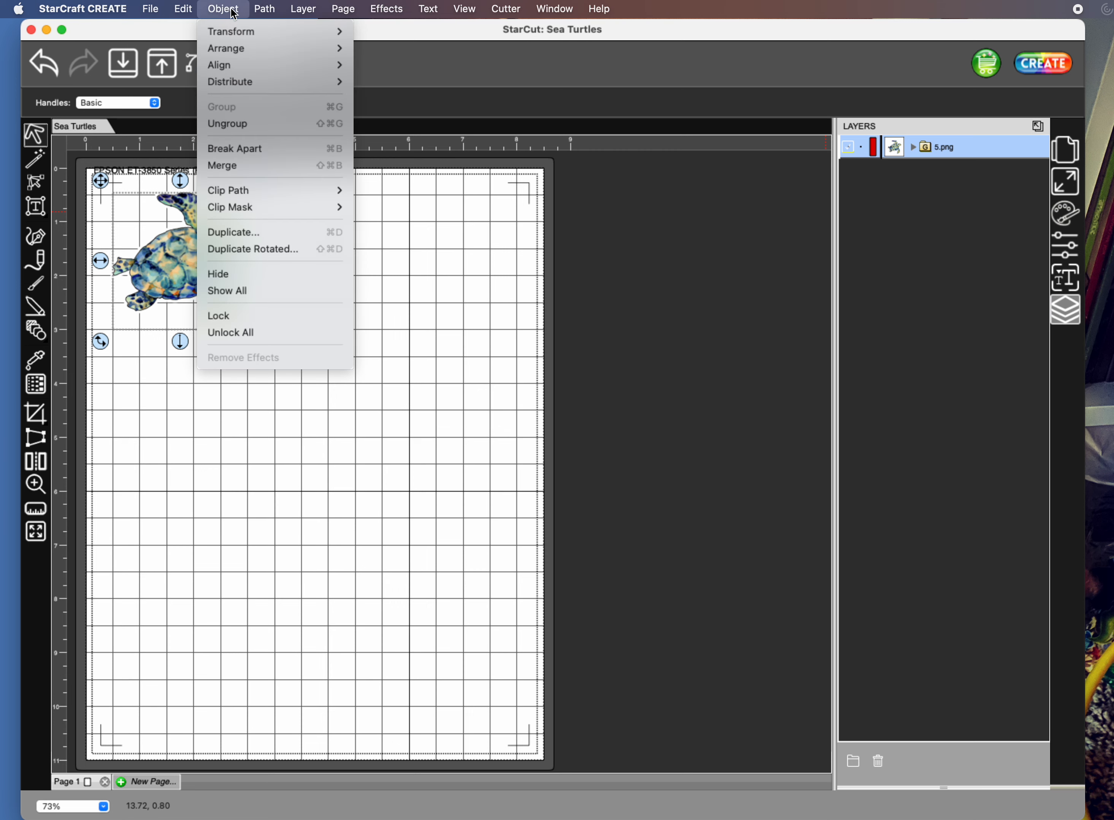
click(295, 233)
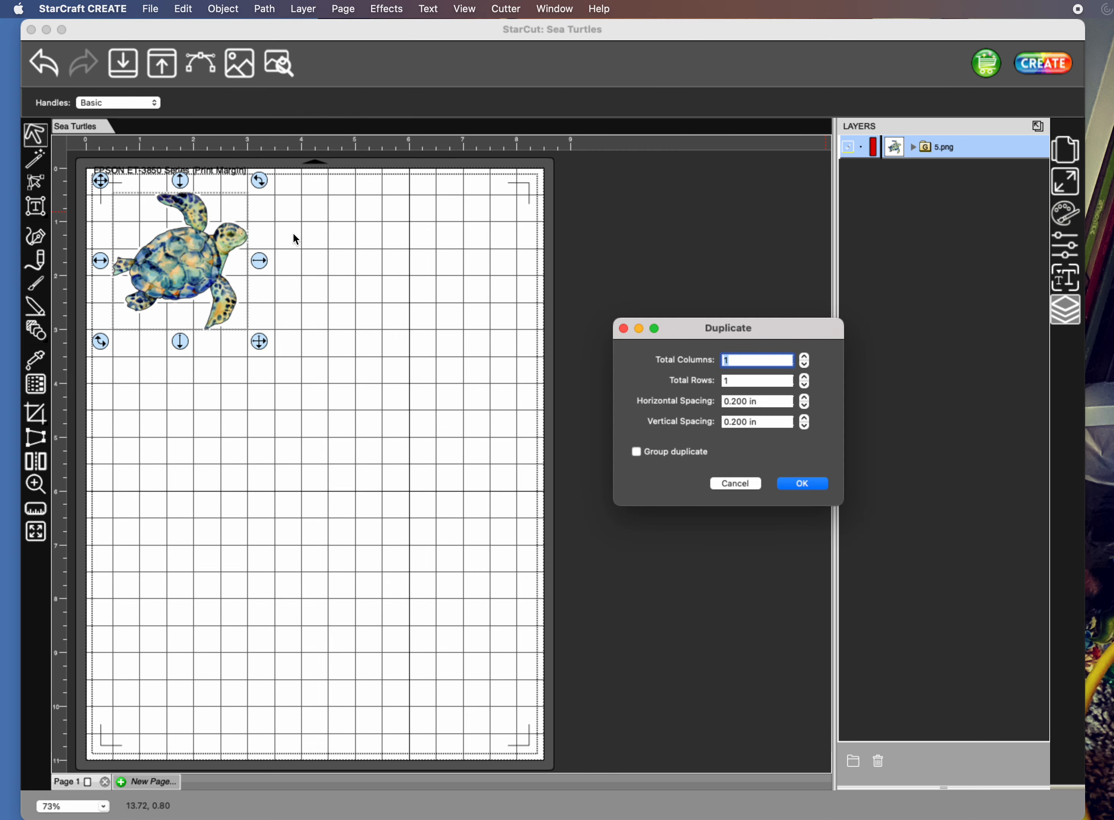
click(804, 358)
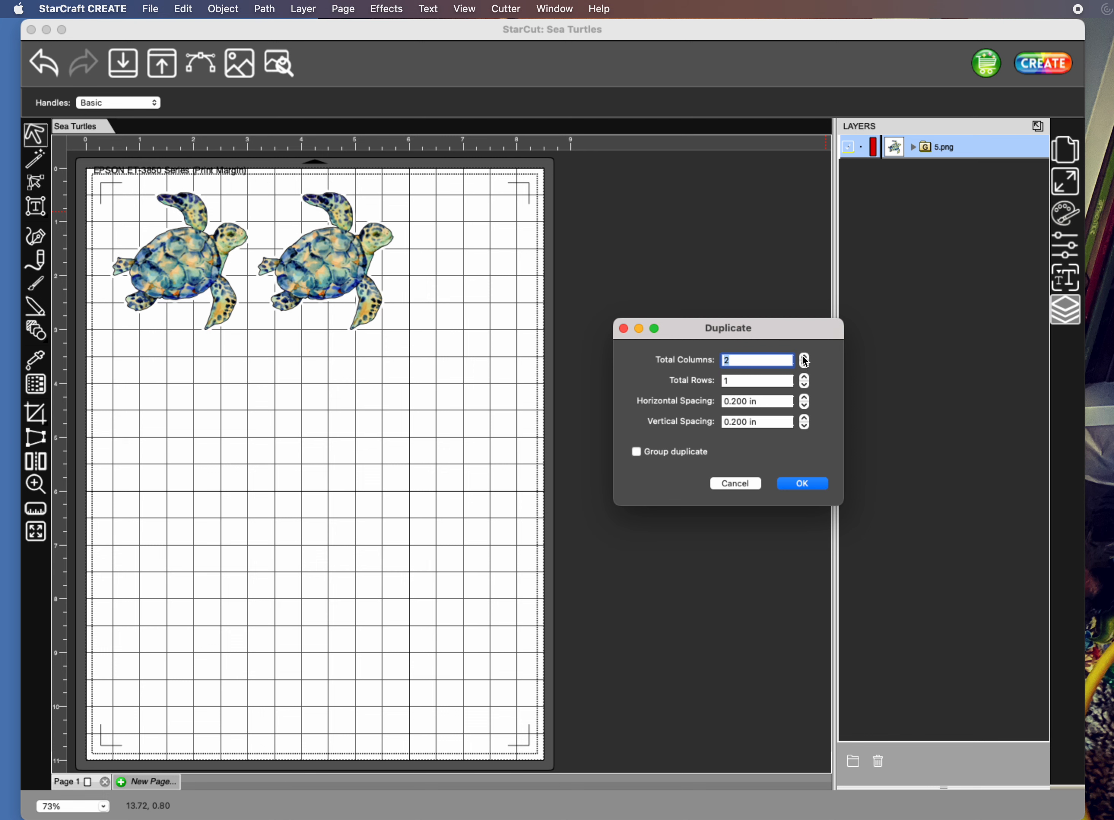
click(804, 358)
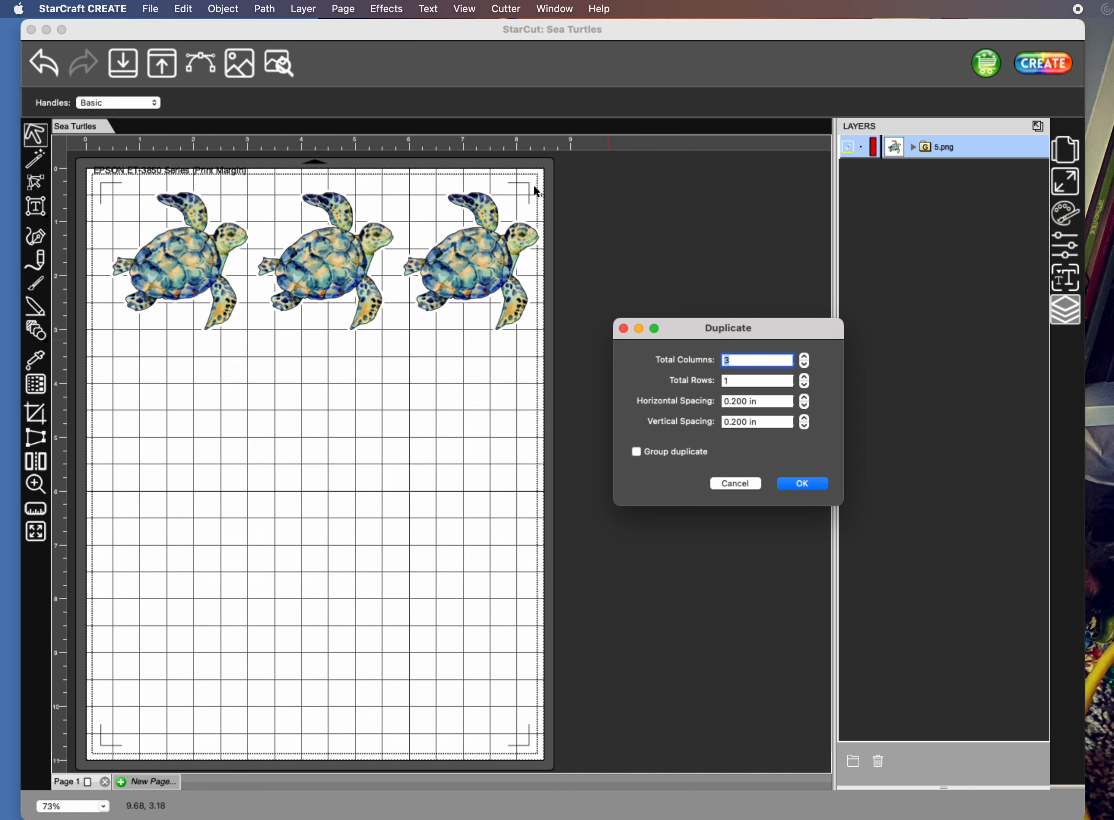
click(805, 406)
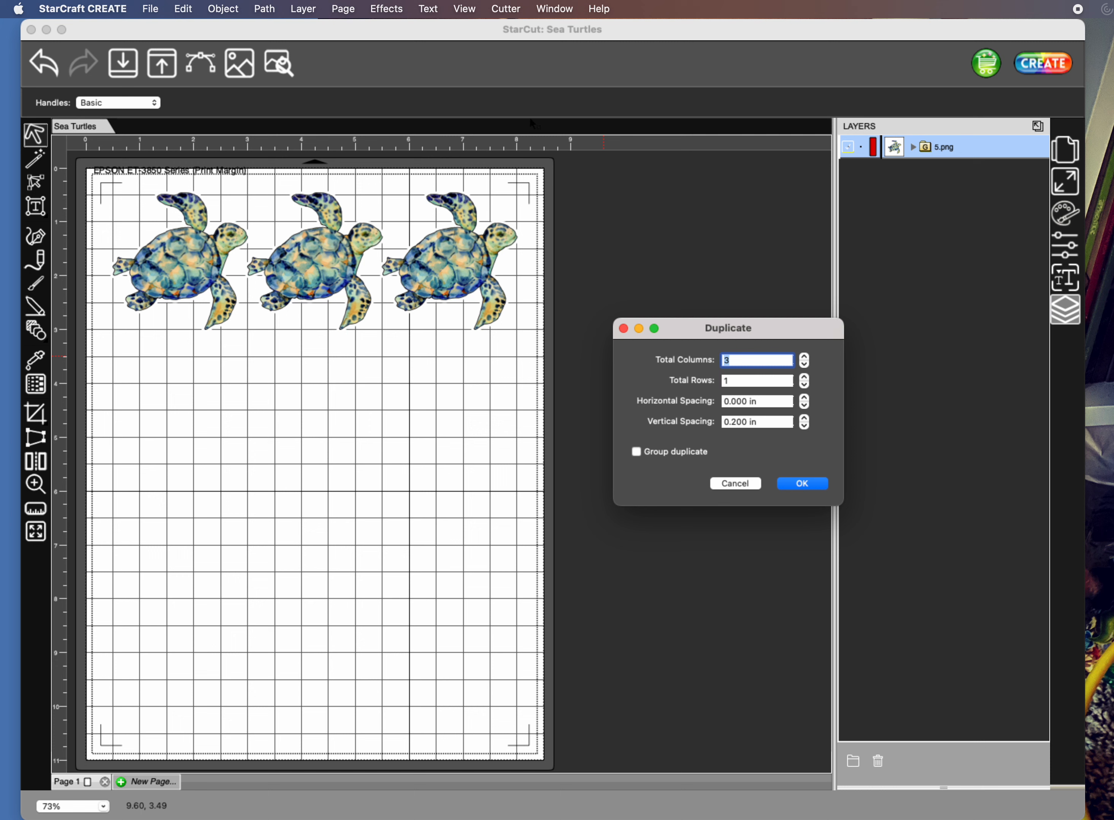
Step: Set 4 total rows with 0.000 in vertical spacing, enable grouping of the duplicates, and create the turtle grid
click(804, 377)
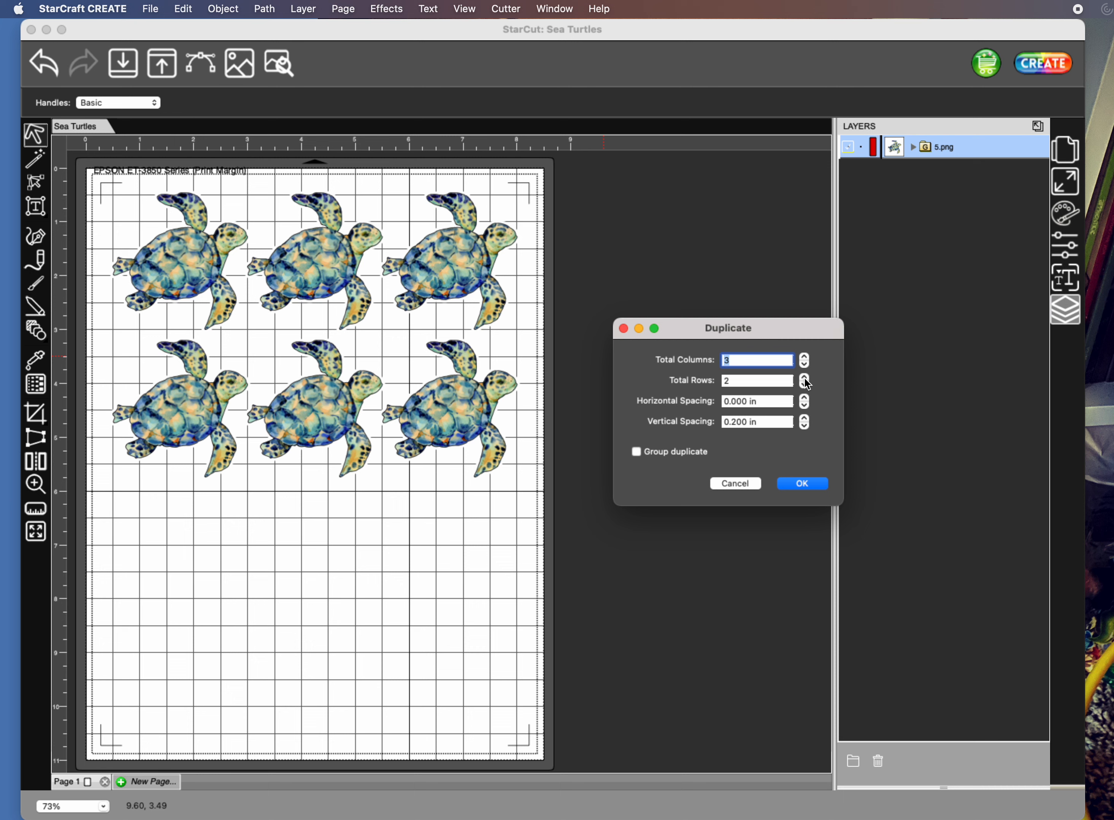
click(804, 379)
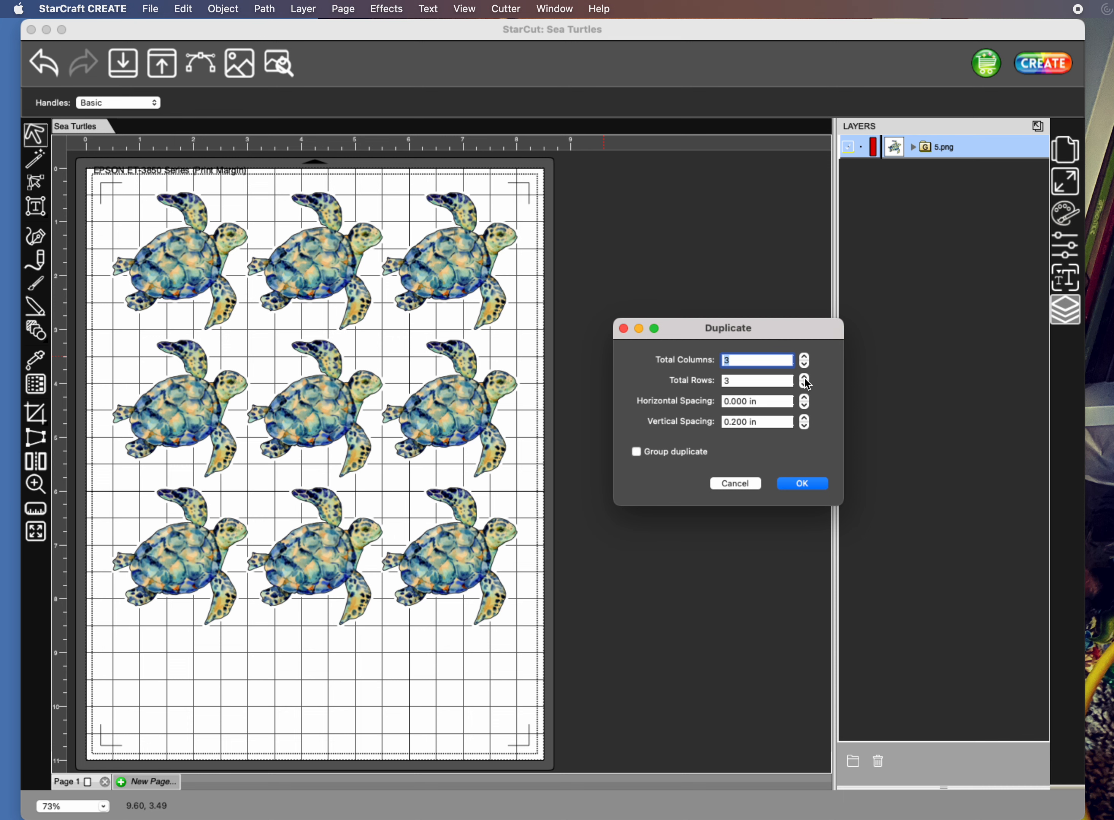
click(804, 379)
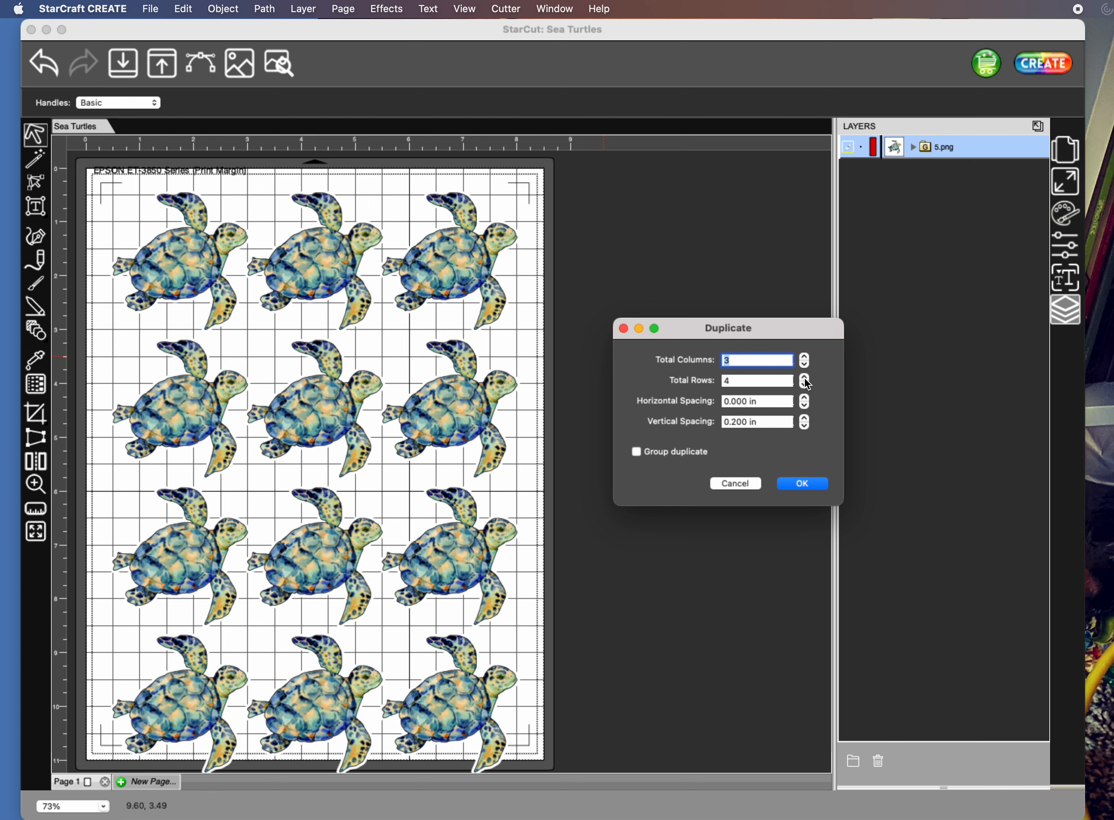
click(804, 419)
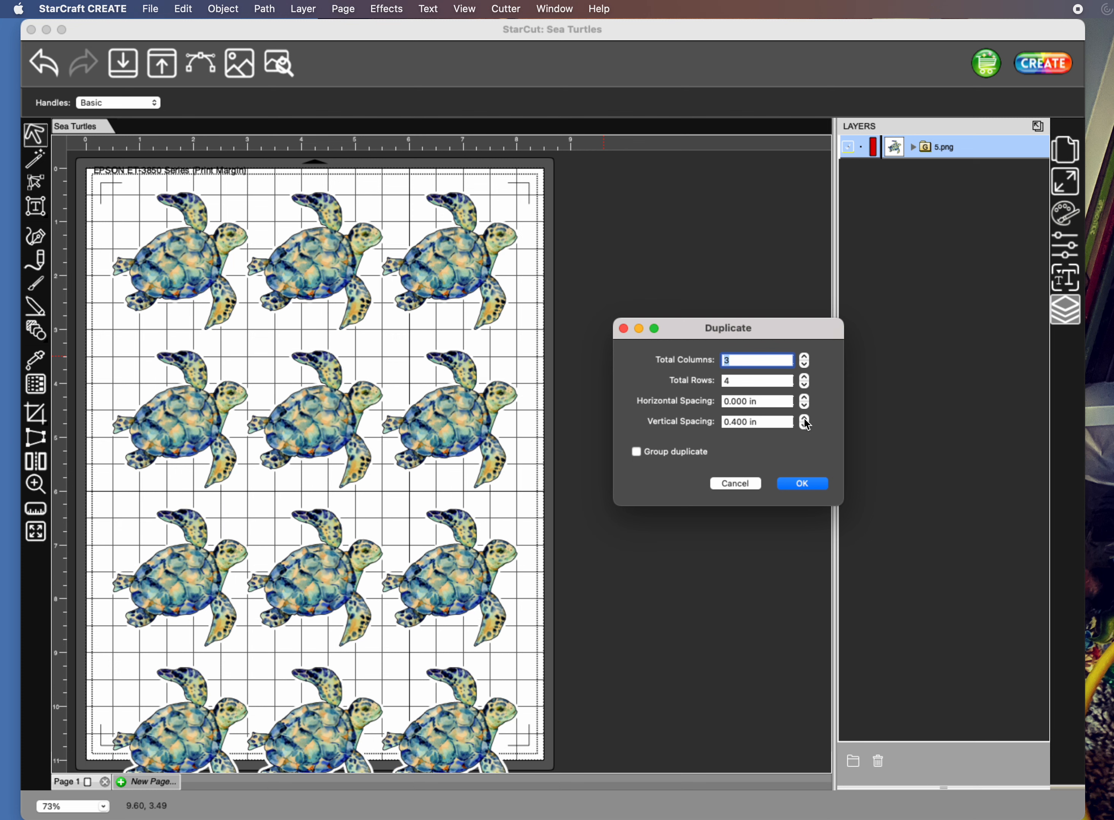
click(804, 426)
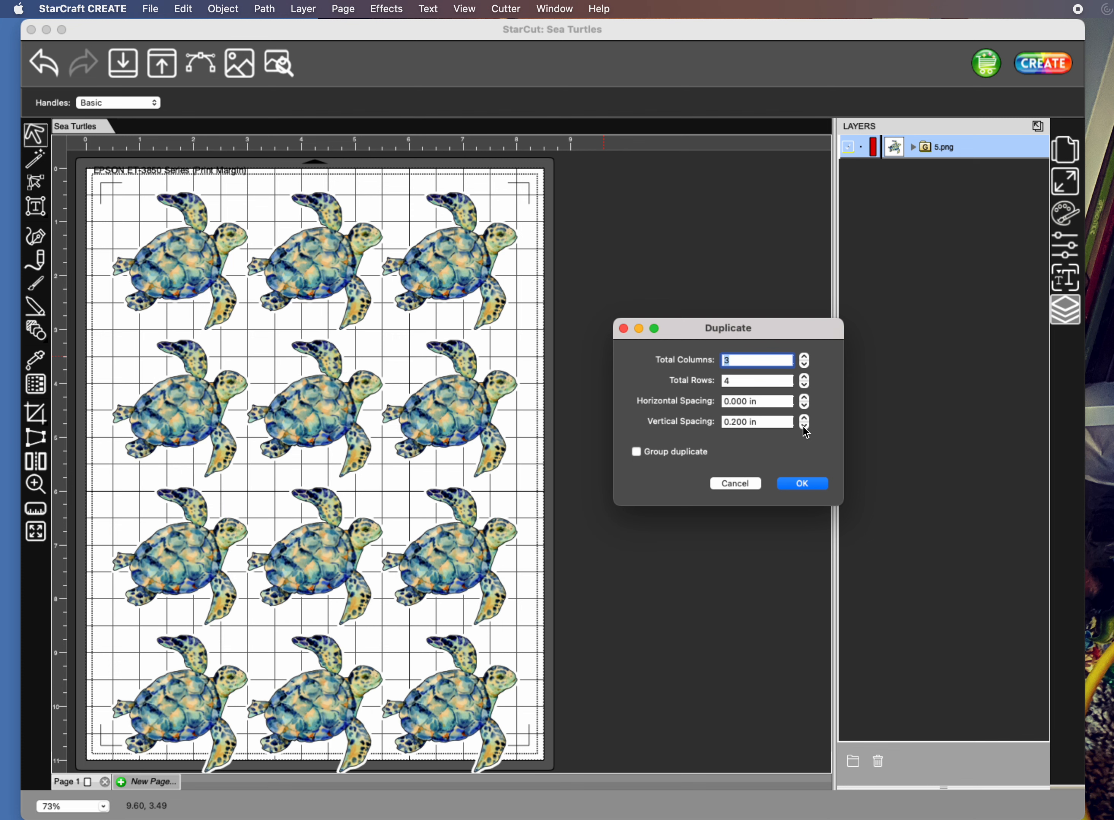
click(804, 426)
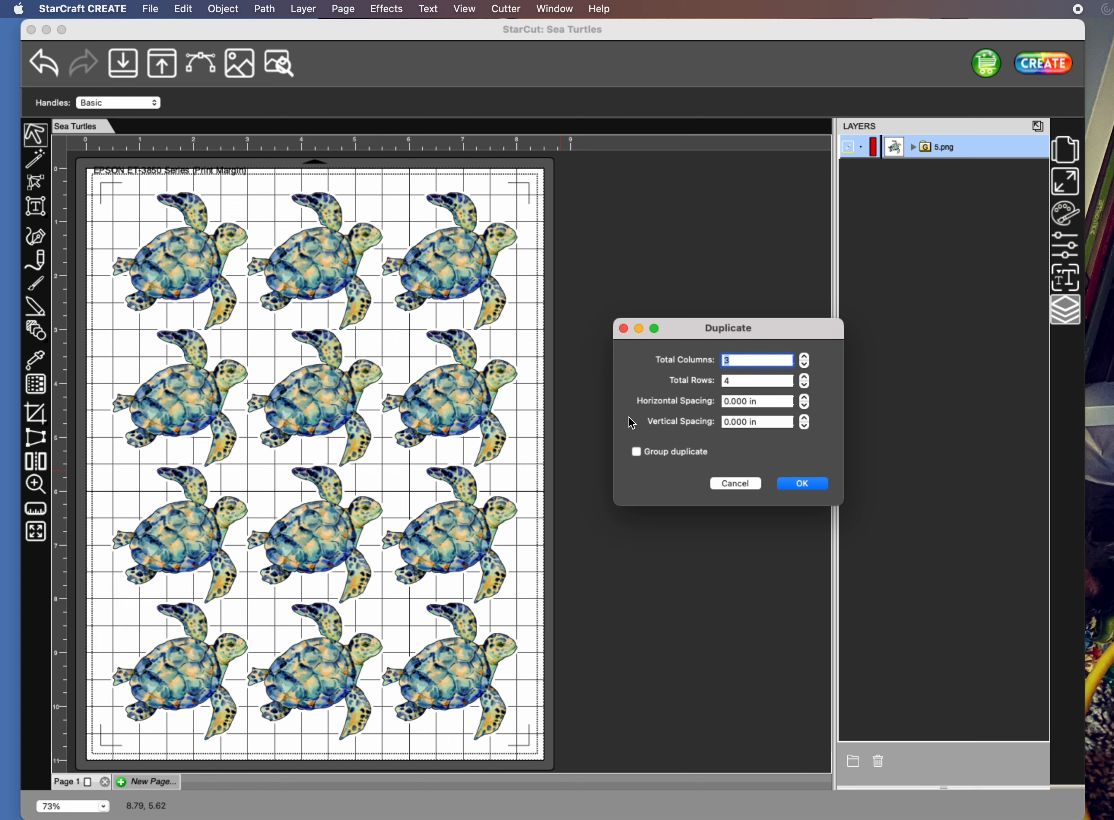
click(637, 452)
click(801, 484)
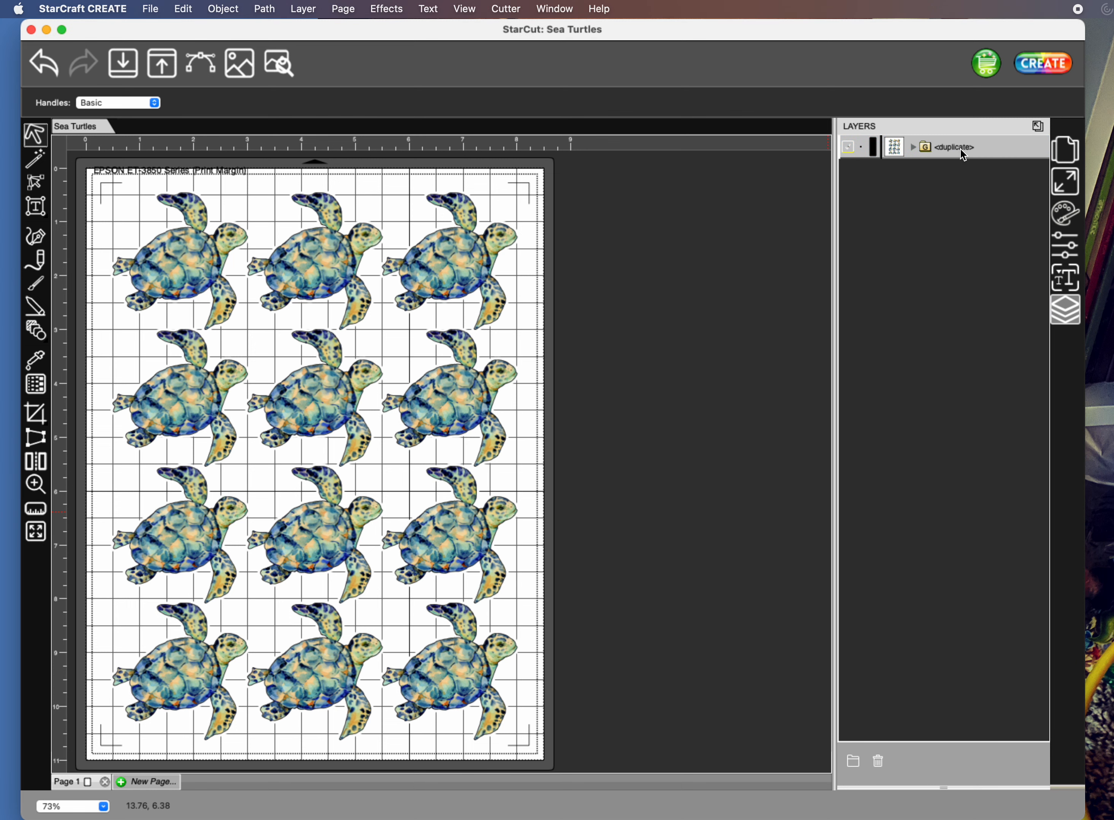
Step: Expand the duplicate group in the layers and open the Print and Cut setup for the turtle sheet
click(913, 147)
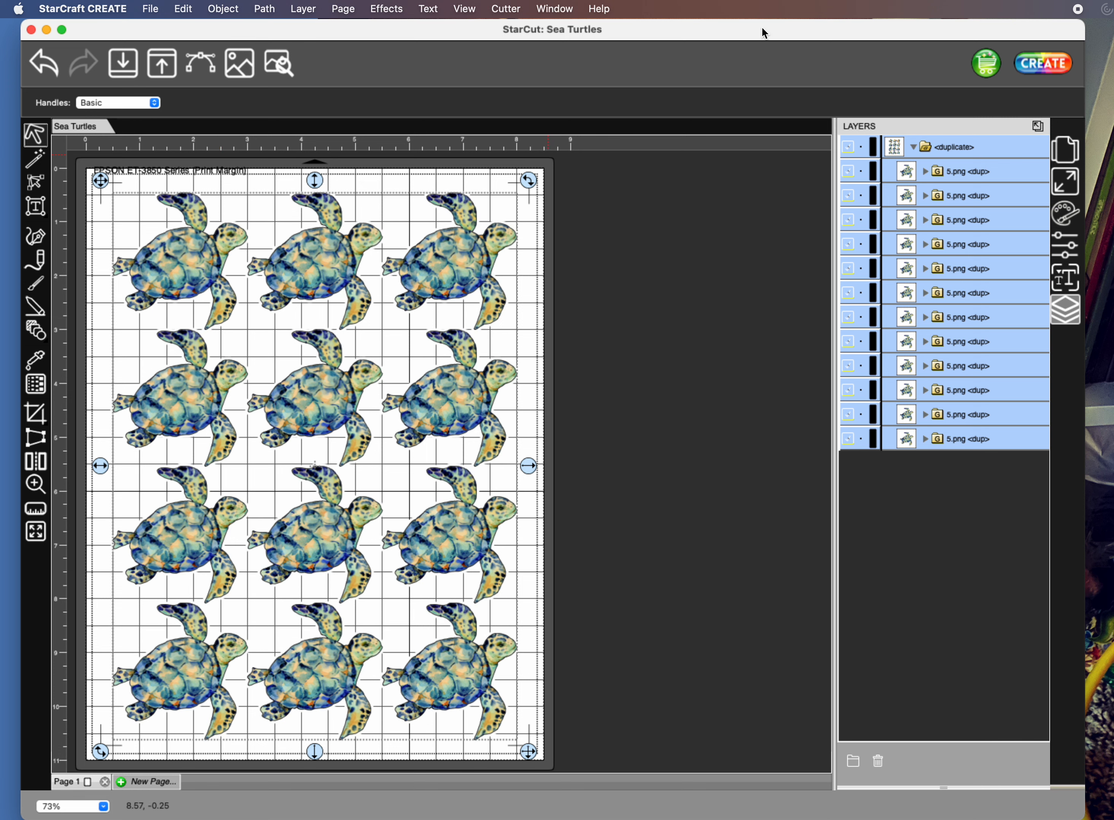
click(1046, 62)
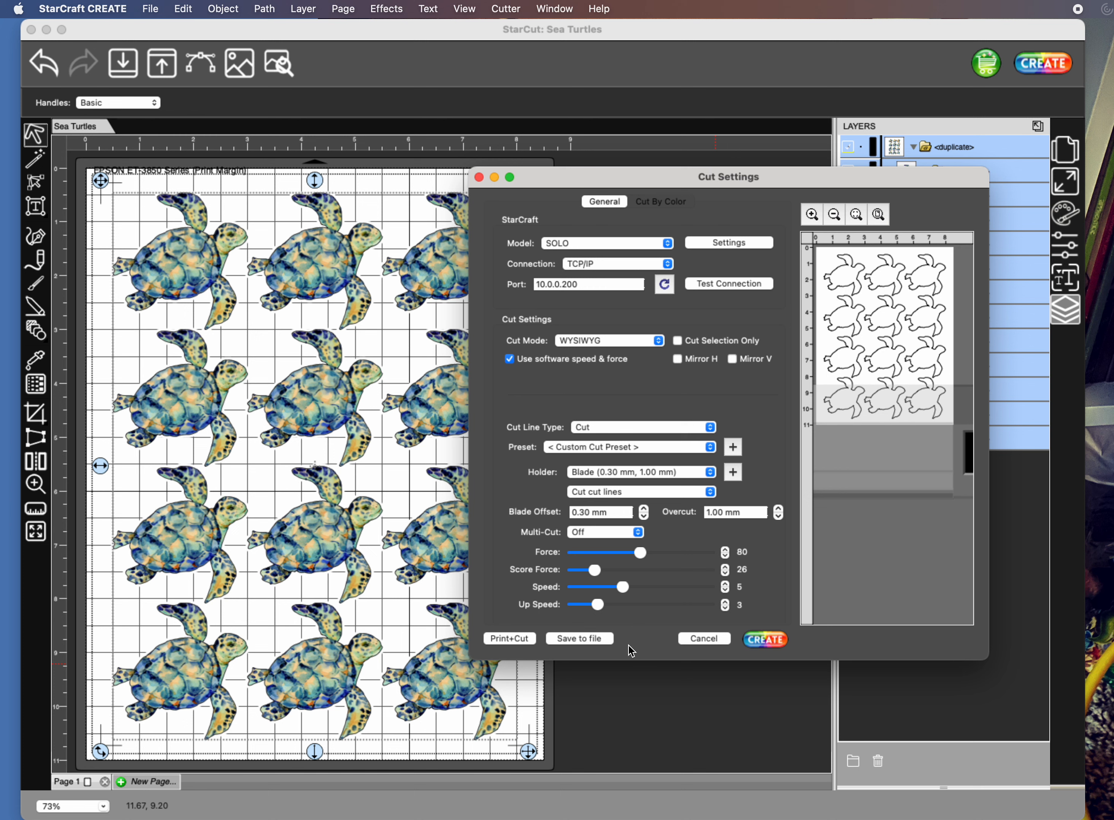
click(505, 636)
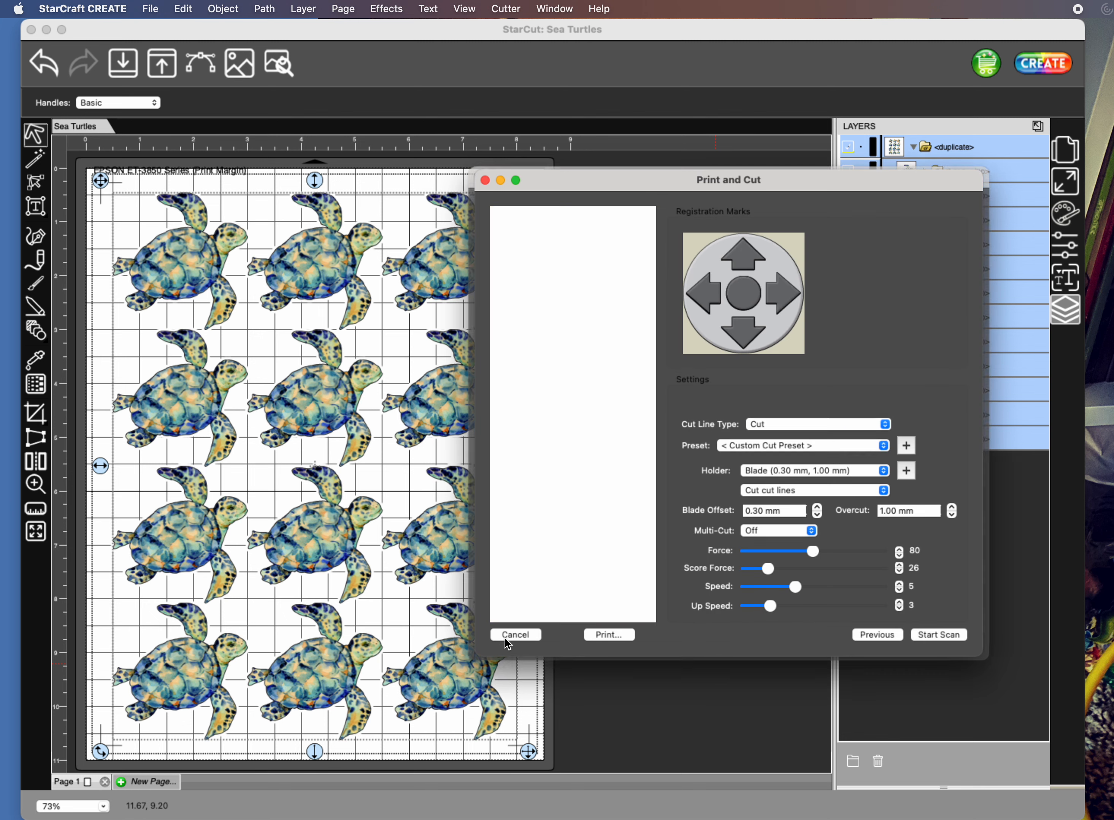
Step: Review the printer, preset, page range and registration mark options for the turtle sheet, and leave without printing
click(609, 635)
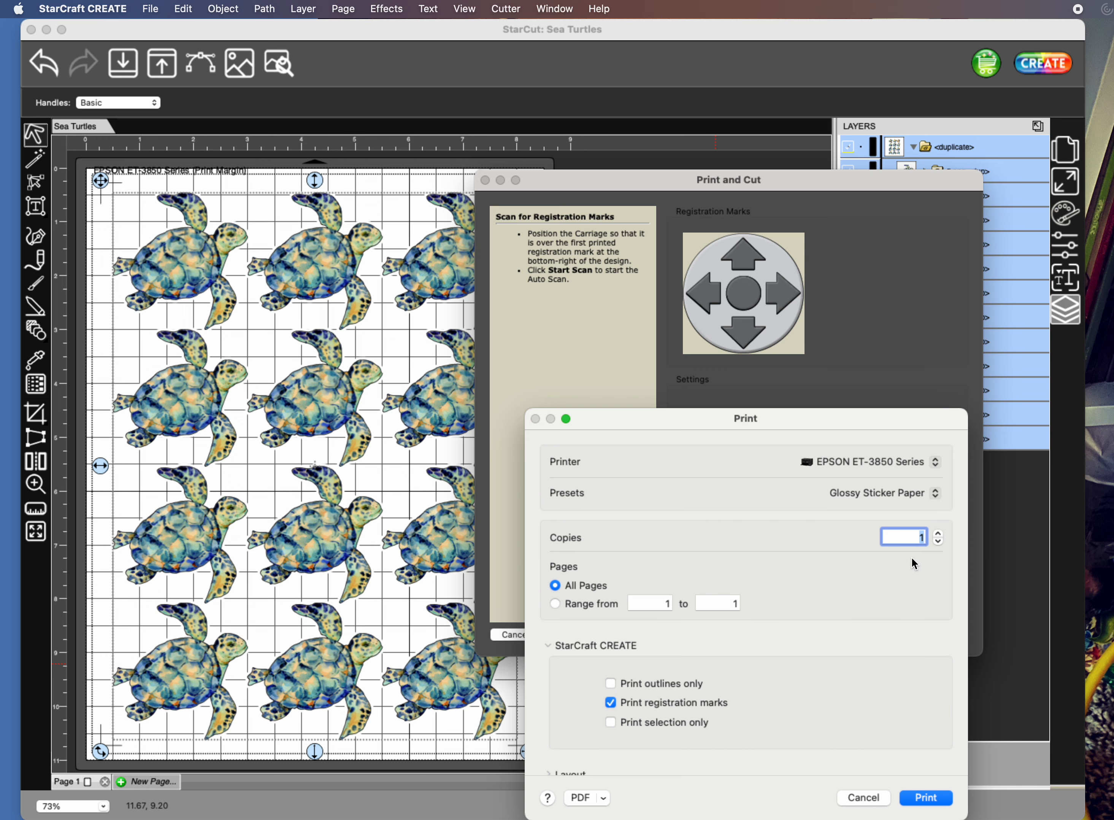
scroll(844, 573, down, 2)
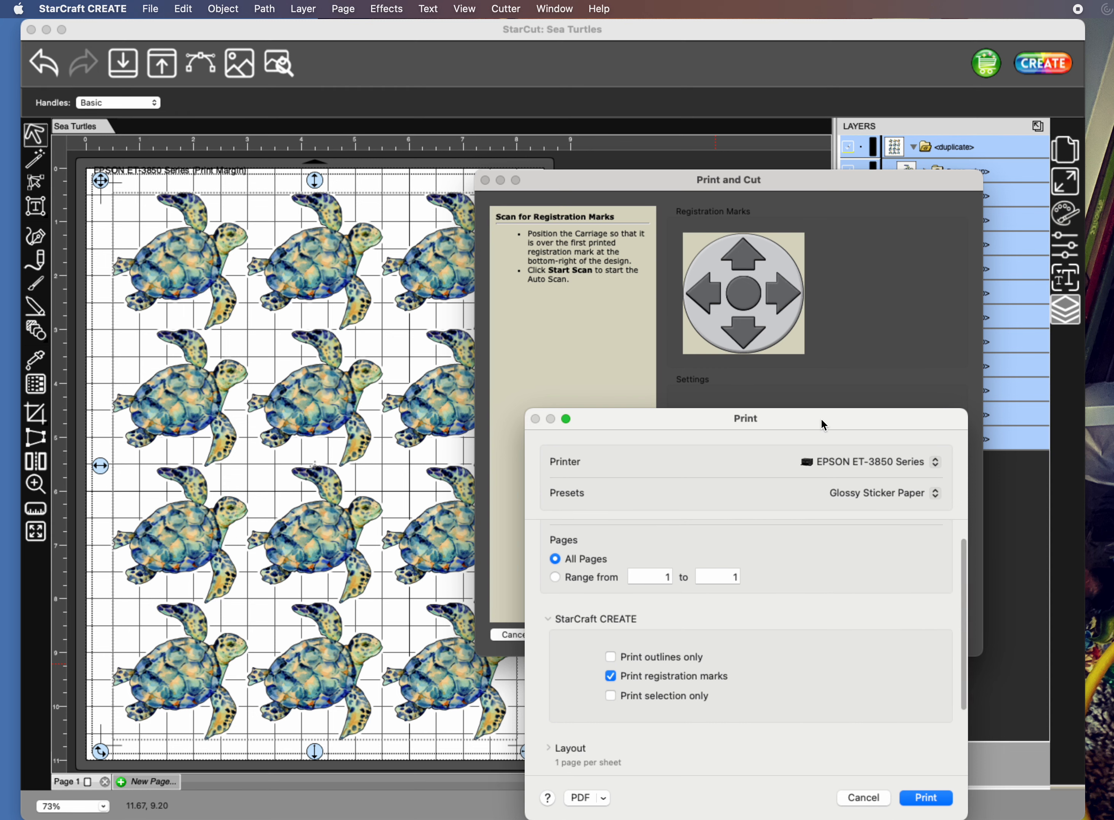
drag(820, 418, 815, 217)
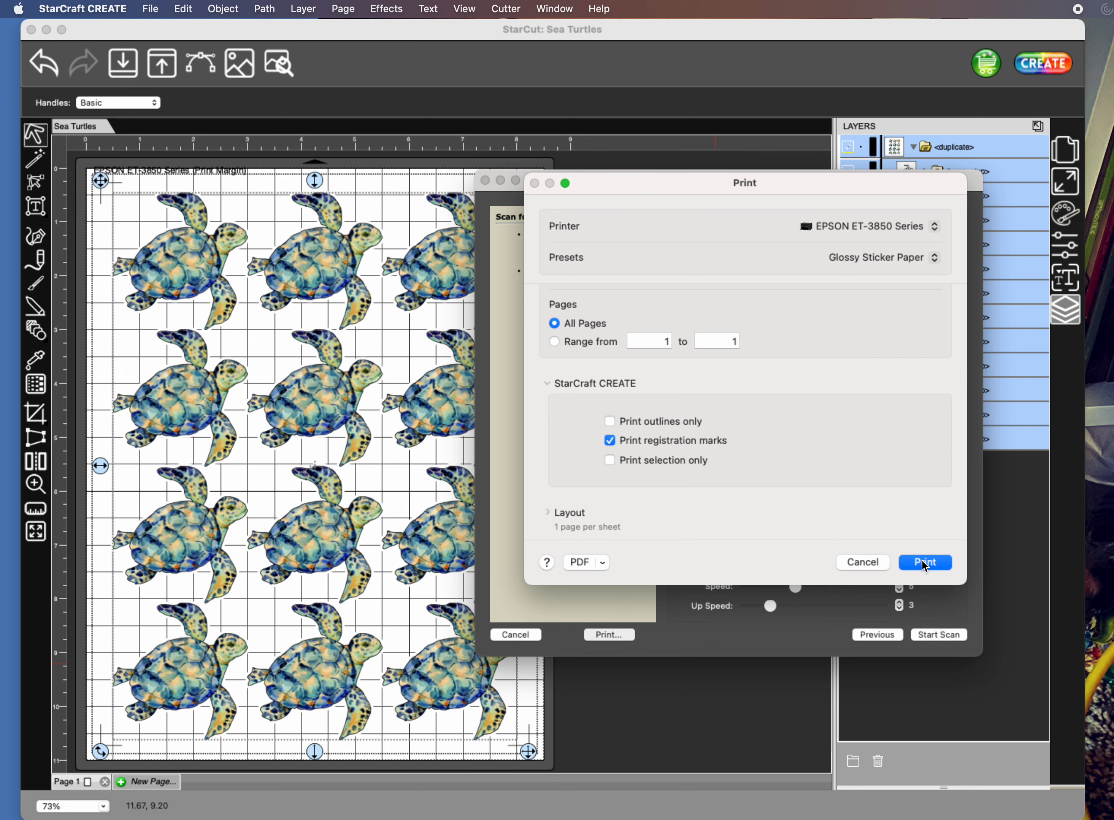
click(862, 562)
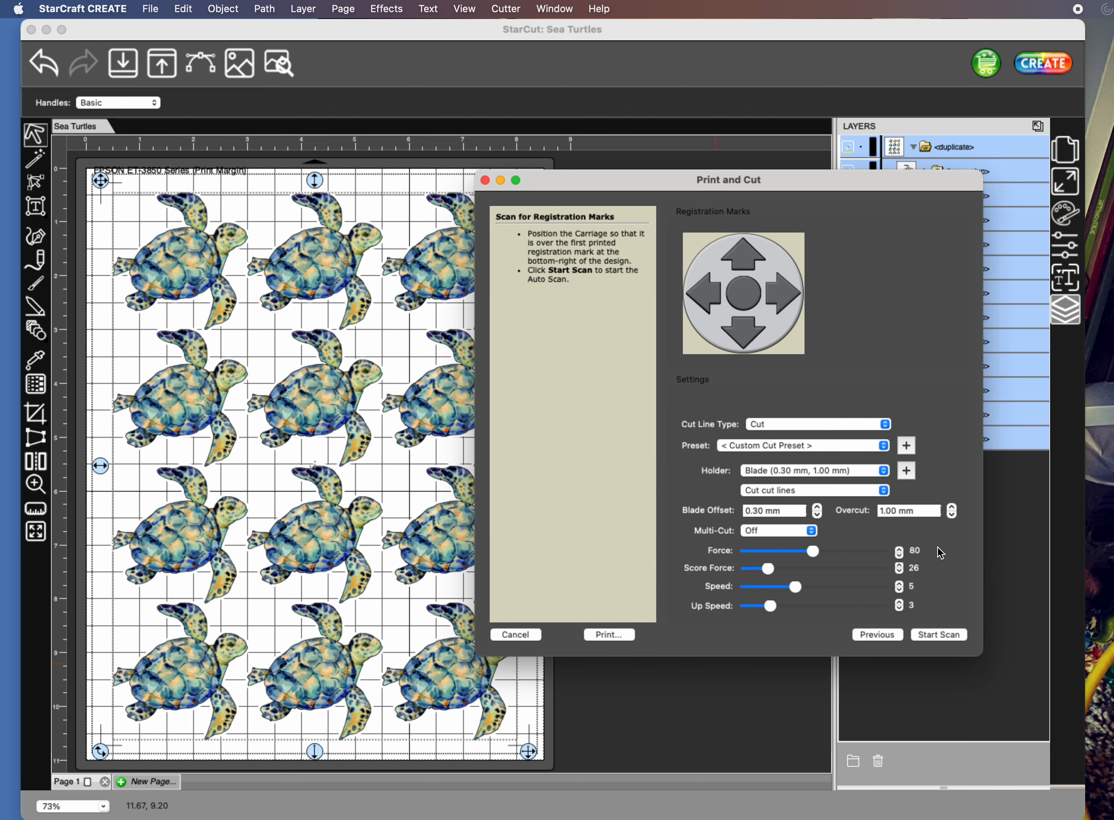